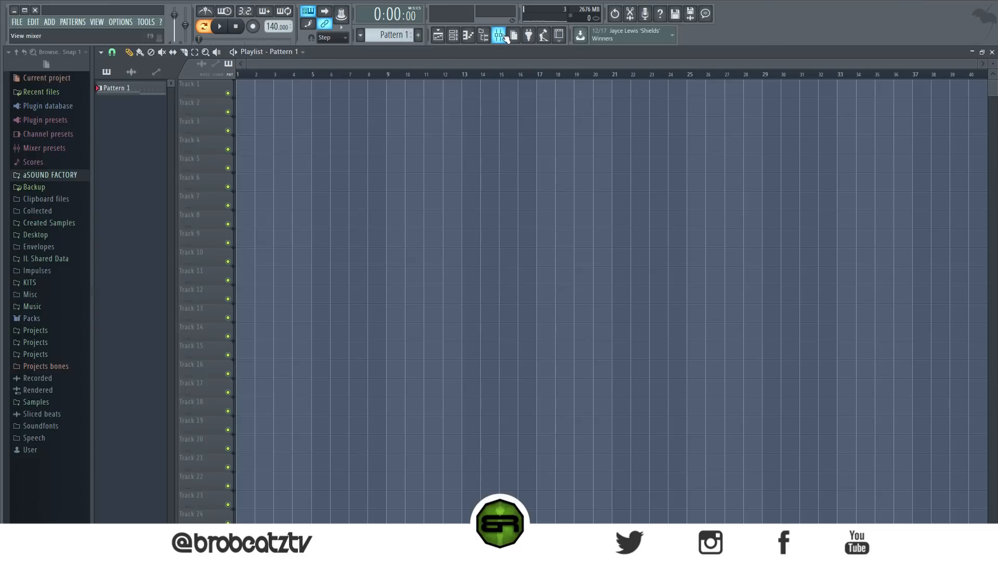
# Open the channel rack and play Pattern 1 with the SYNTH BASS channel muted.
pyautogui.click(453, 35)
pyautogui.moveTo(423, 131); pyautogui.dragTo(473, 105)
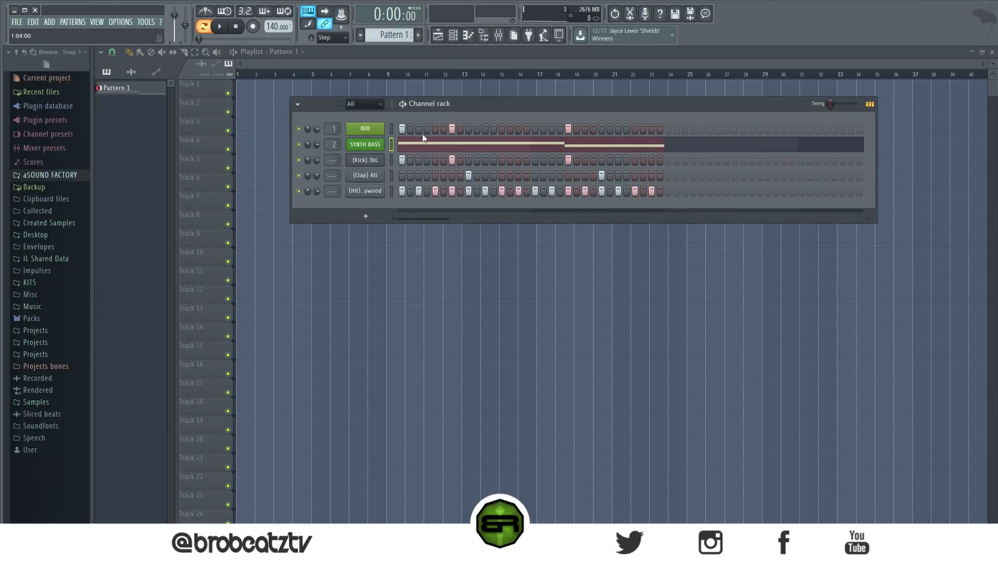
pyautogui.press('space')
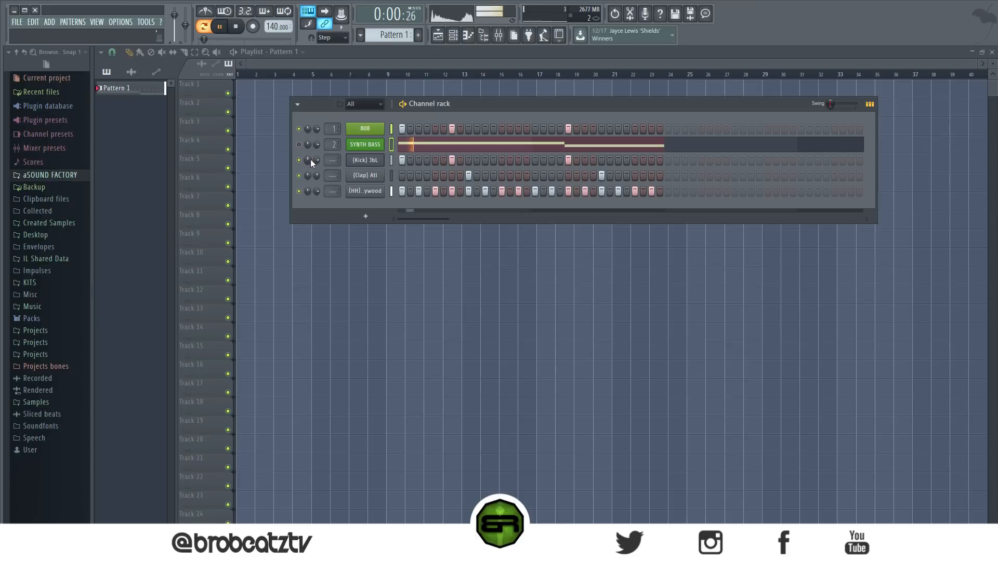
pyautogui.press('space')
# Play the pattern with only the 808 channel muted, and once more with every channel on.
pyautogui.click(299, 129)
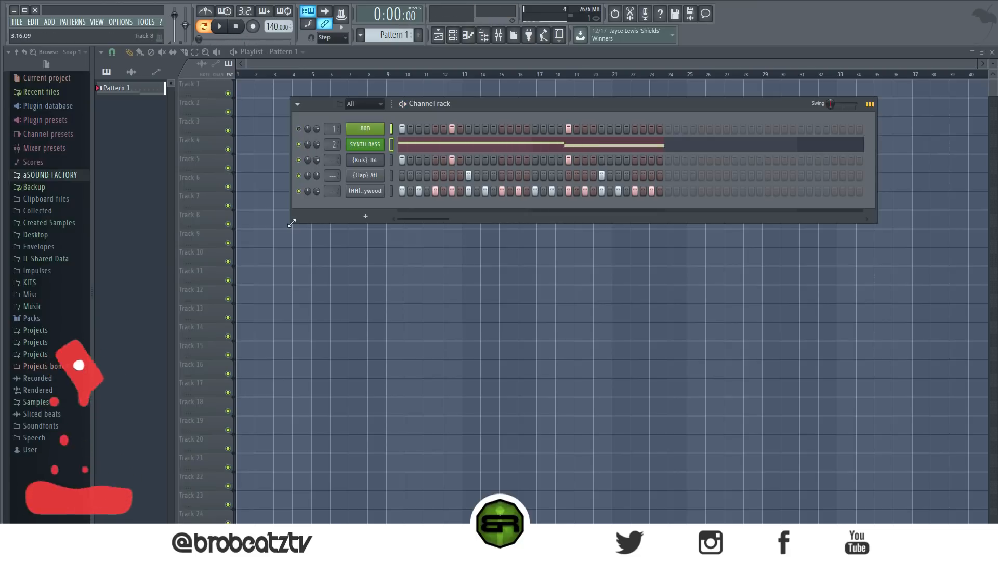
pyautogui.press('space')
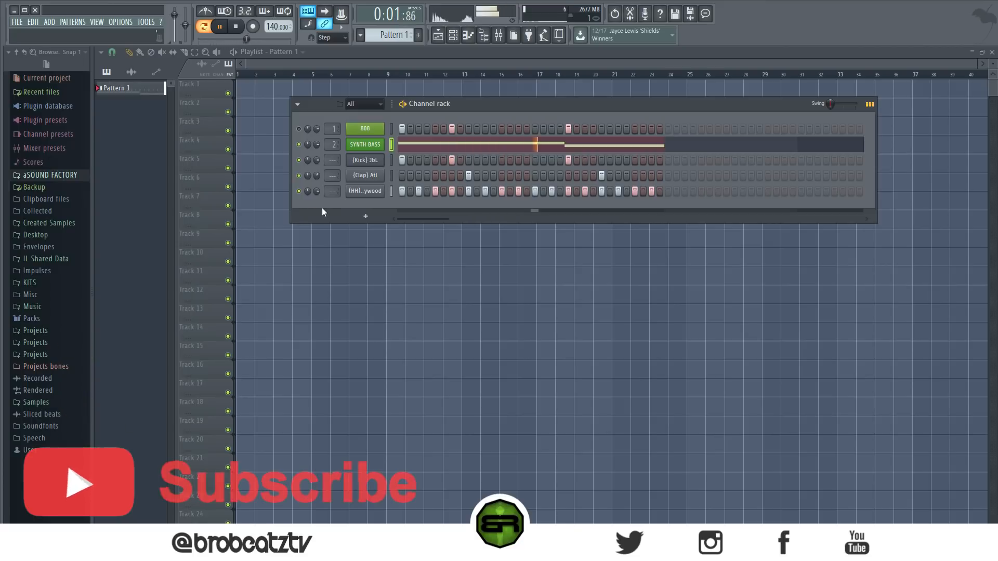
pyautogui.press('space')
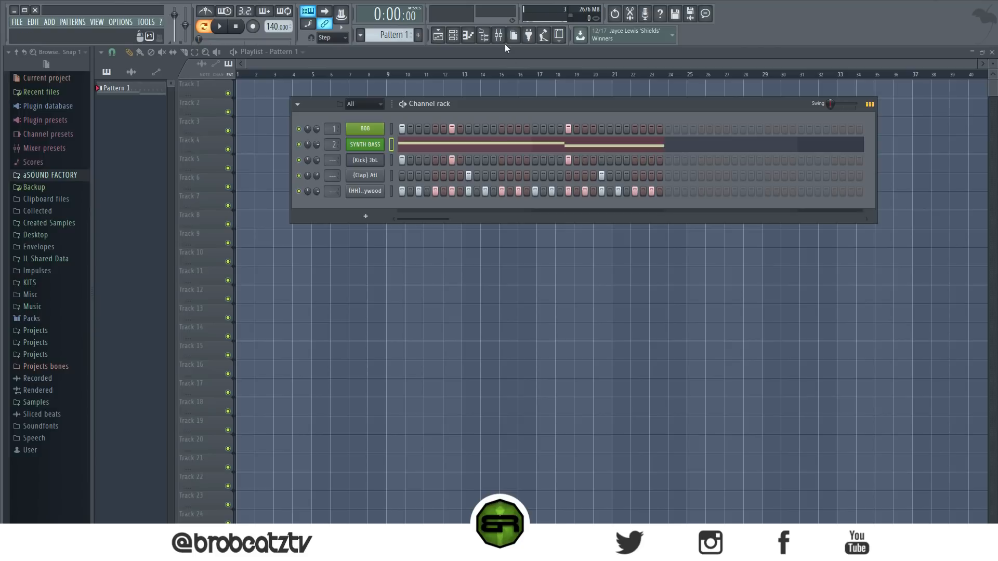
pyautogui.press('space')
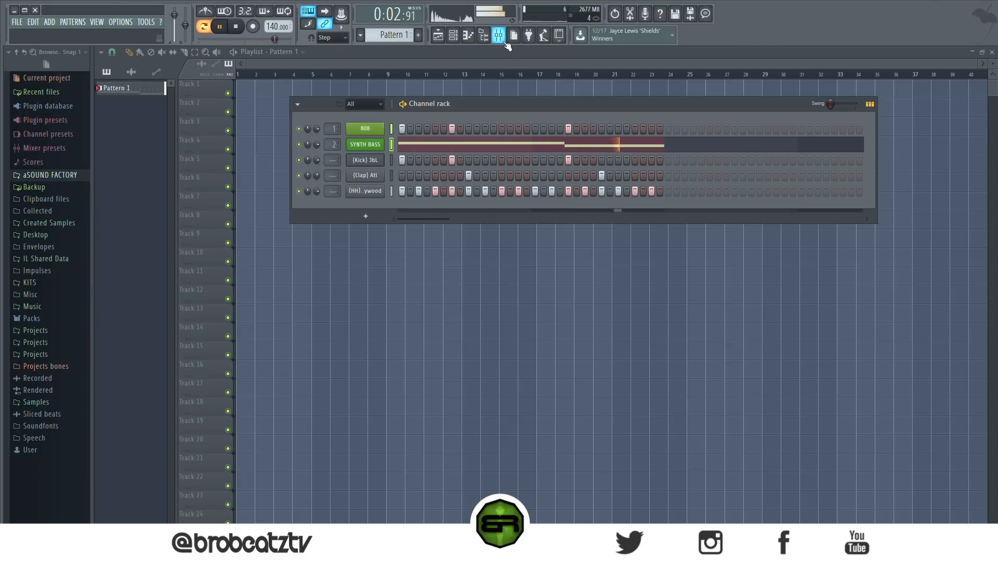
pyautogui.press('space')
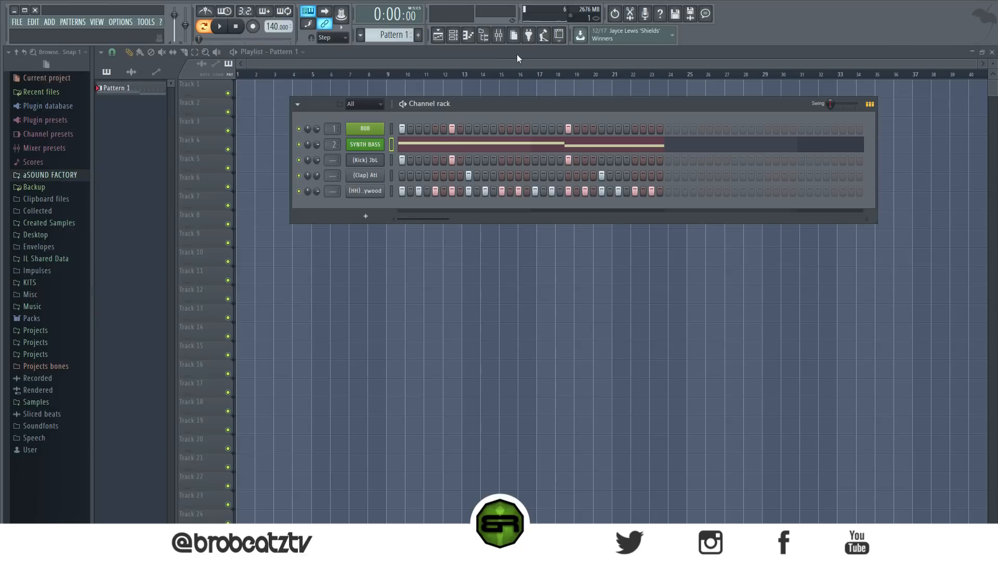
# Open the mixer, narrow its window and place it so the channel names in the channel rack stay visible.
pyautogui.click(499, 35)
pyautogui.moveTo(578, 173); pyautogui.dragTo(569, 136)
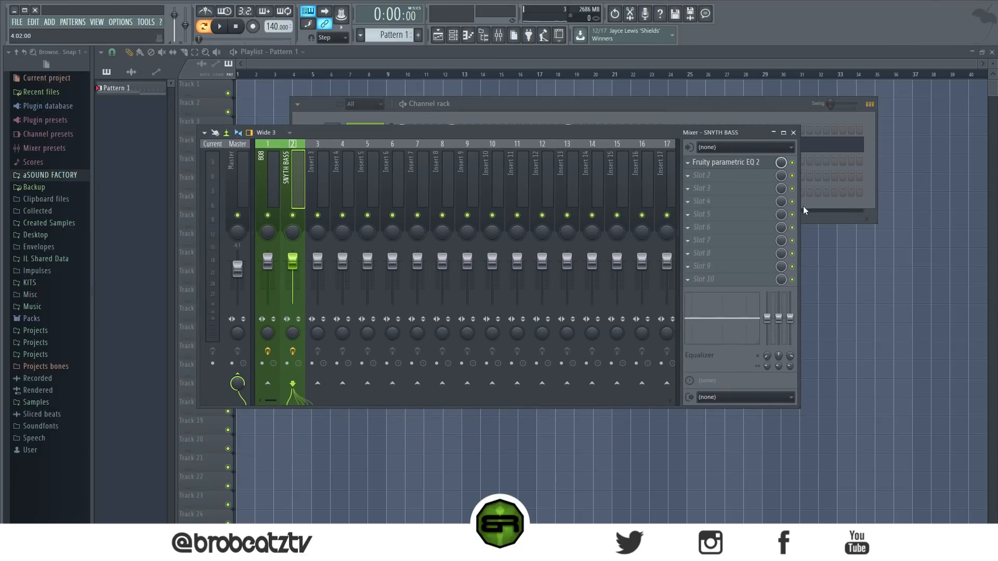
pyautogui.moveTo(801, 209); pyautogui.dragTo(556, 207)
pyautogui.click(575, 156)
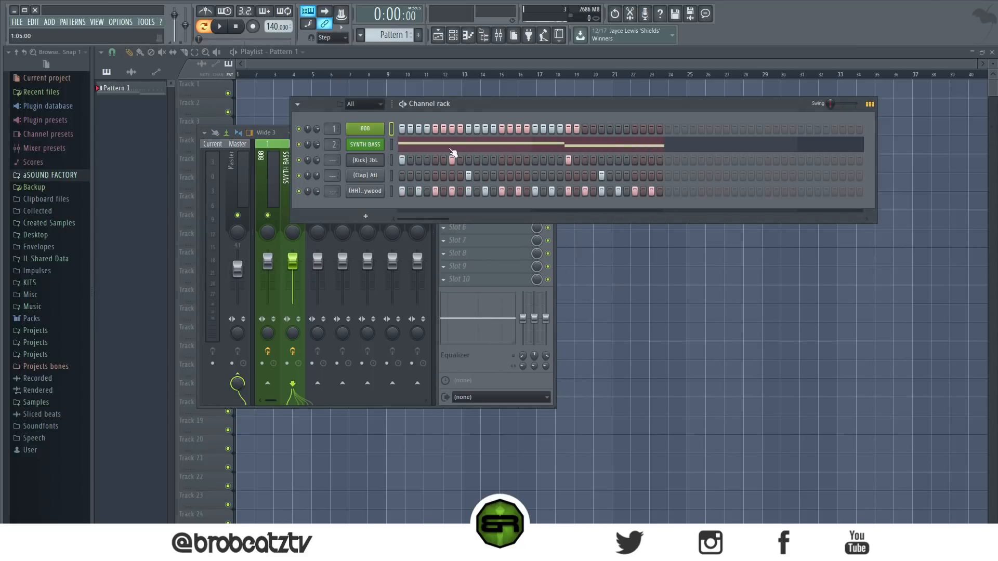
pyautogui.click(287, 144)
pyautogui.moveTo(331, 130); pyautogui.dragTo(563, 122)
# Mute the 808 mixer track, select the SNYTH BASS track and play the pattern to hear it without the 808.
pyautogui.click(493, 179)
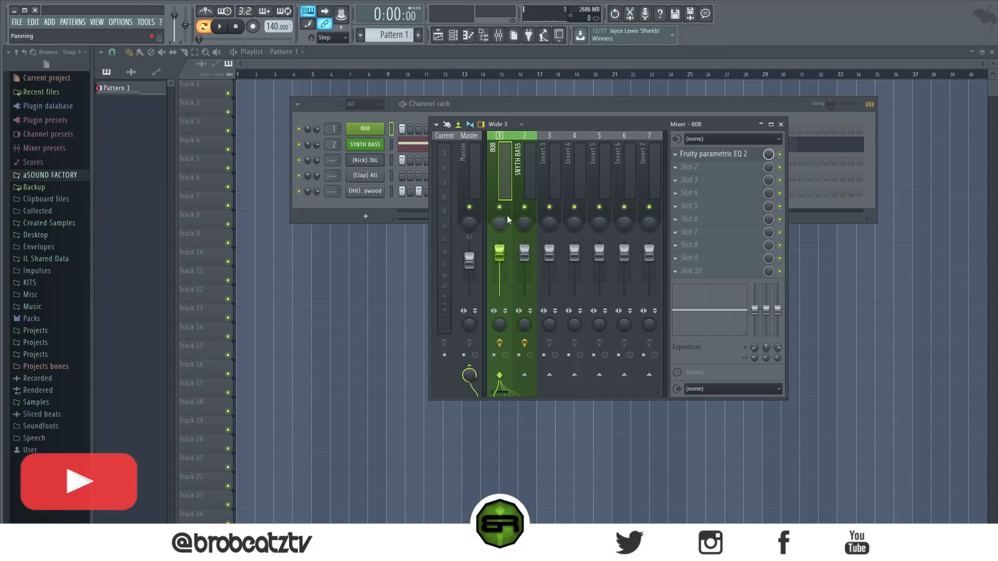
pyautogui.click(523, 184)
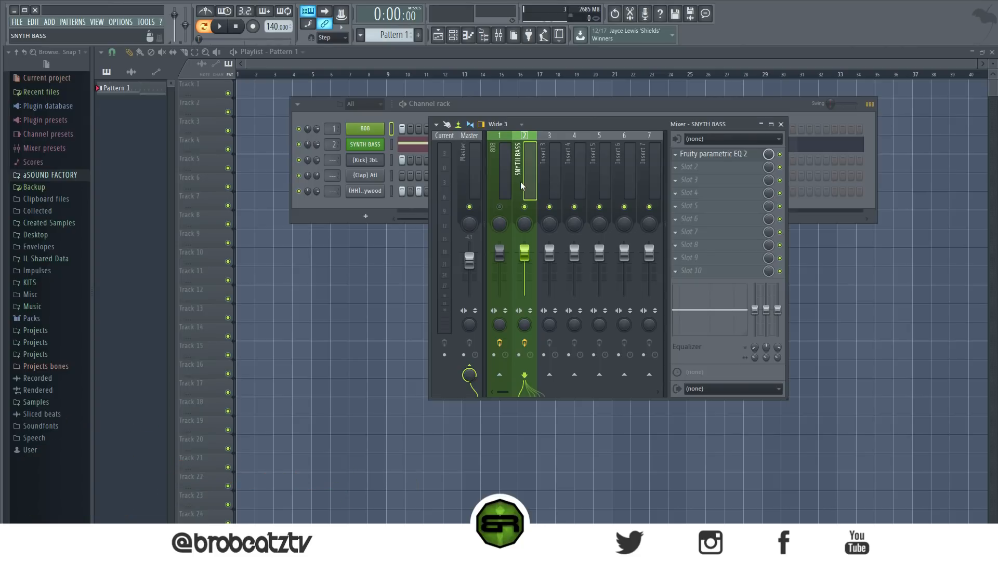
pyautogui.press('space')
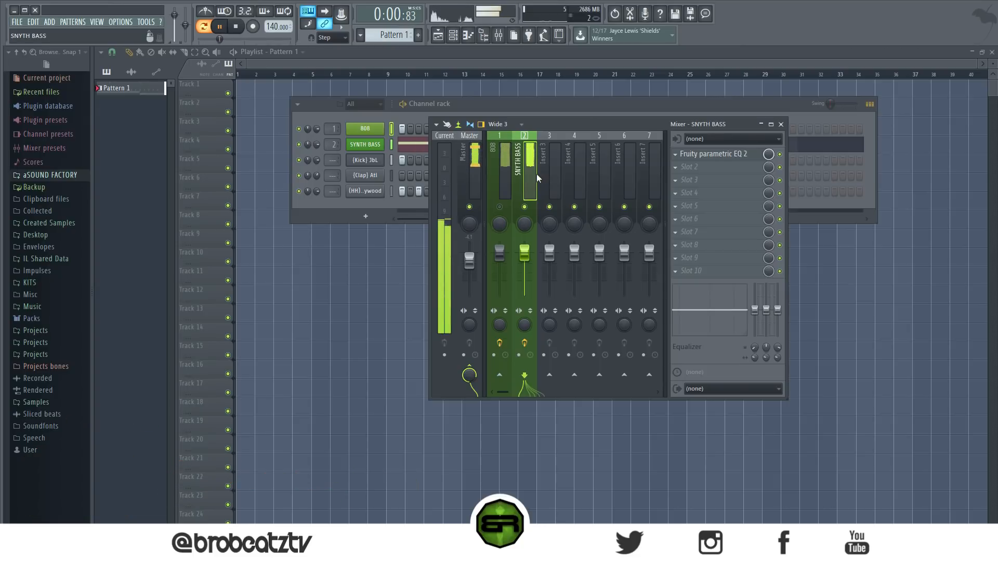
pyautogui.press('space')
# Try the SNYTH BASS track with merged stereo separation during playback and reset that setting.
pyautogui.press('space')
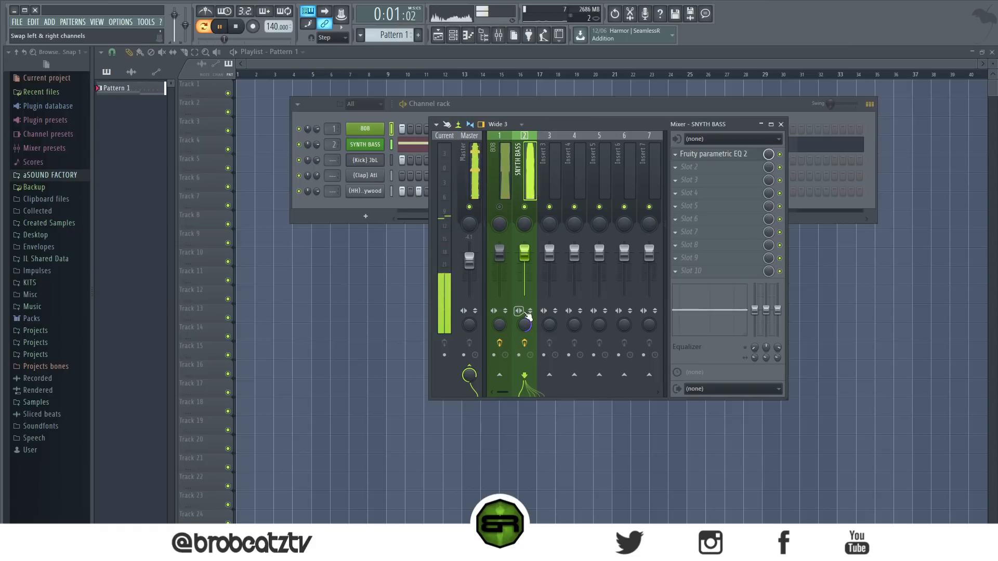
pyautogui.press('space')
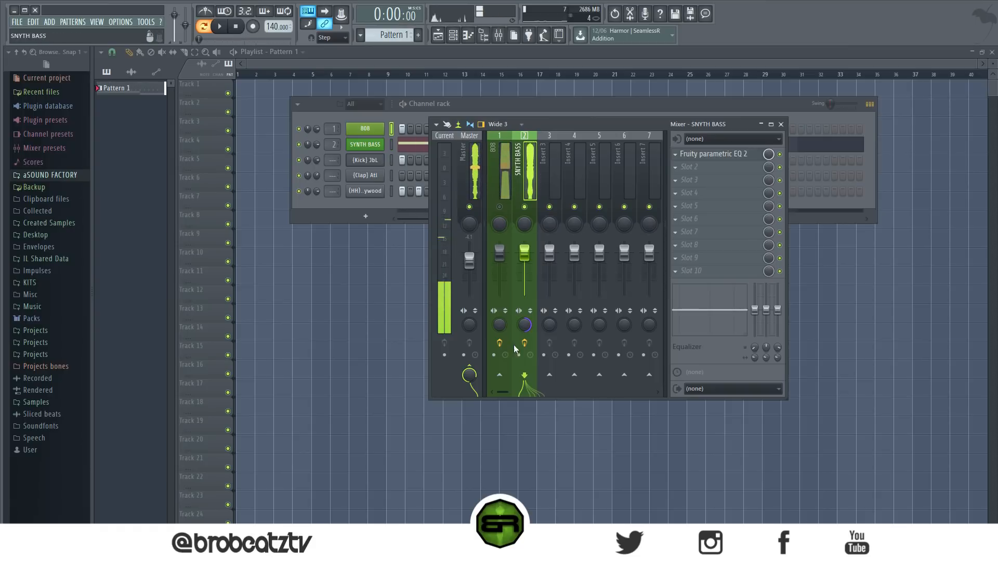
pyautogui.rightClick(527, 326)
pyautogui.click(548, 331)
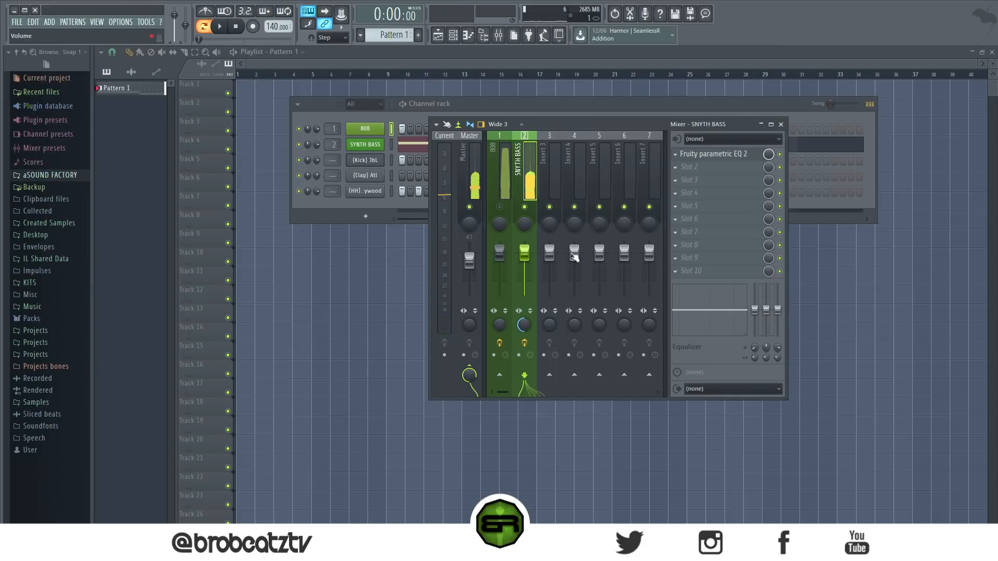
# Lower the SNYTH BASS fader and merge the 808 track's stereo separation, checking the balance during playback.
pyautogui.moveTo(524, 254); pyautogui.dragTo(524, 264)
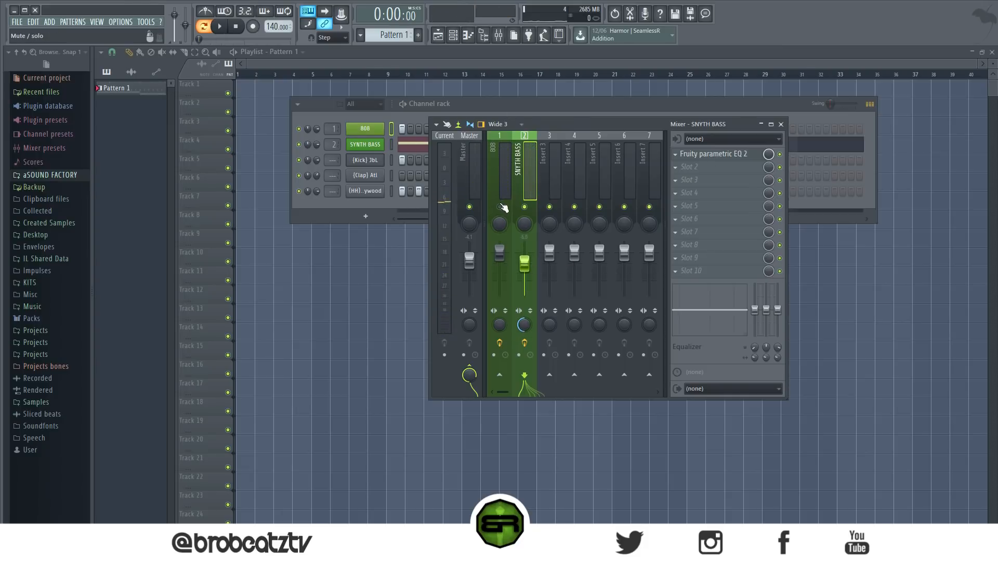
pyautogui.click(500, 326)
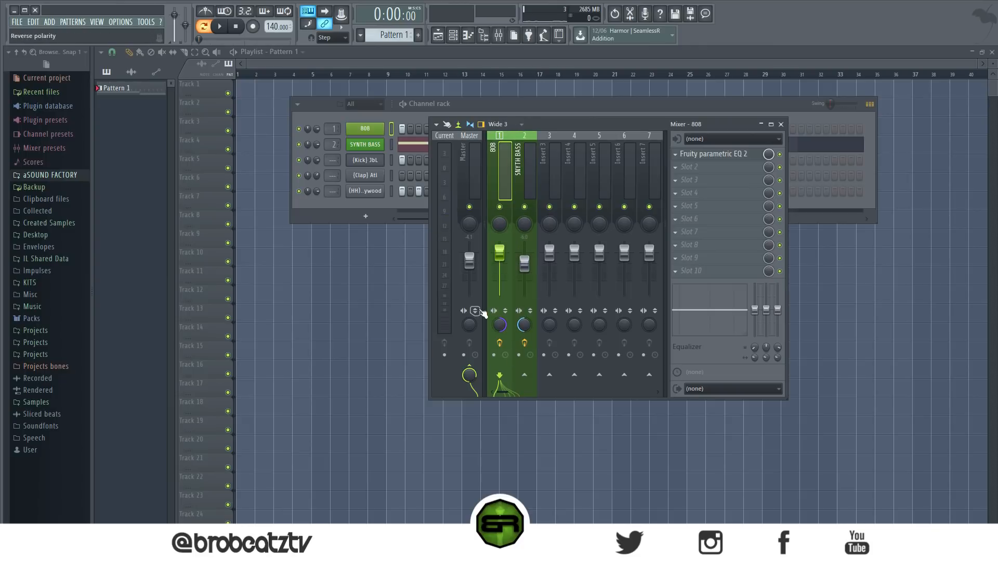
pyautogui.click(488, 104)
pyautogui.press('space')
pyautogui.click(524, 262)
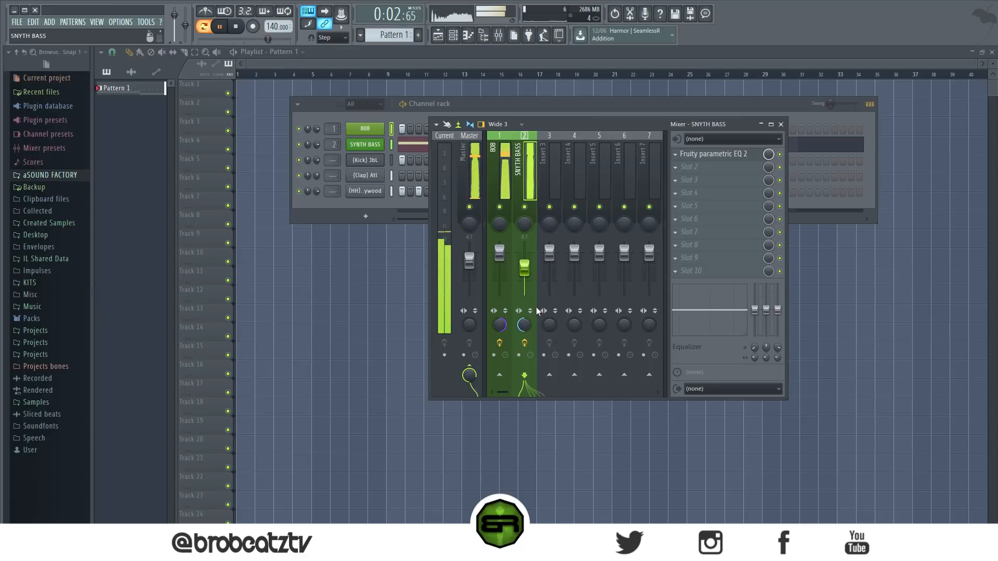
pyautogui.press('space')
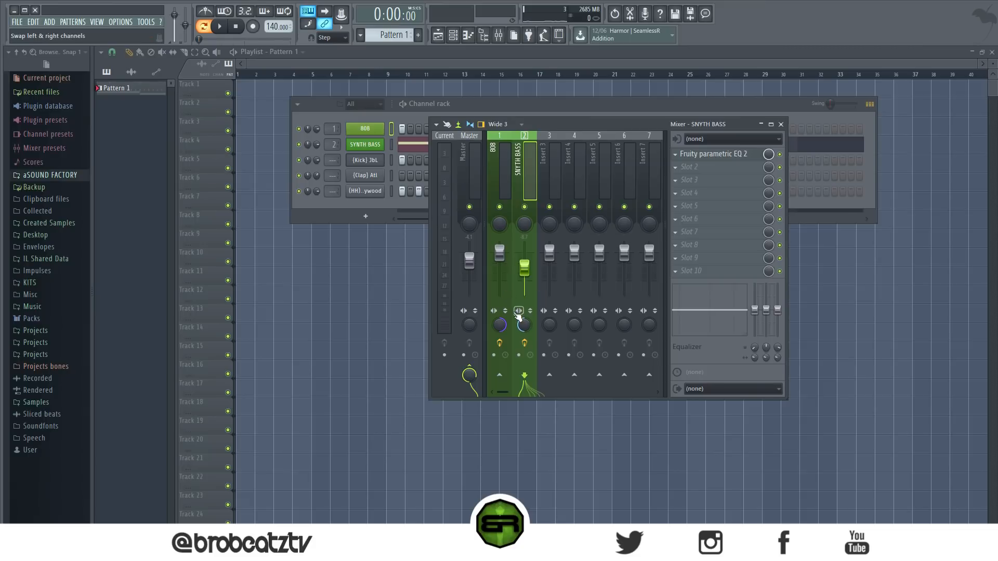
# Raise the SNYTH BASS fader slightly and reset the stereo separation of both bass tracks.
pyautogui.moveTo(526, 276); pyautogui.dragTo(525, 270)
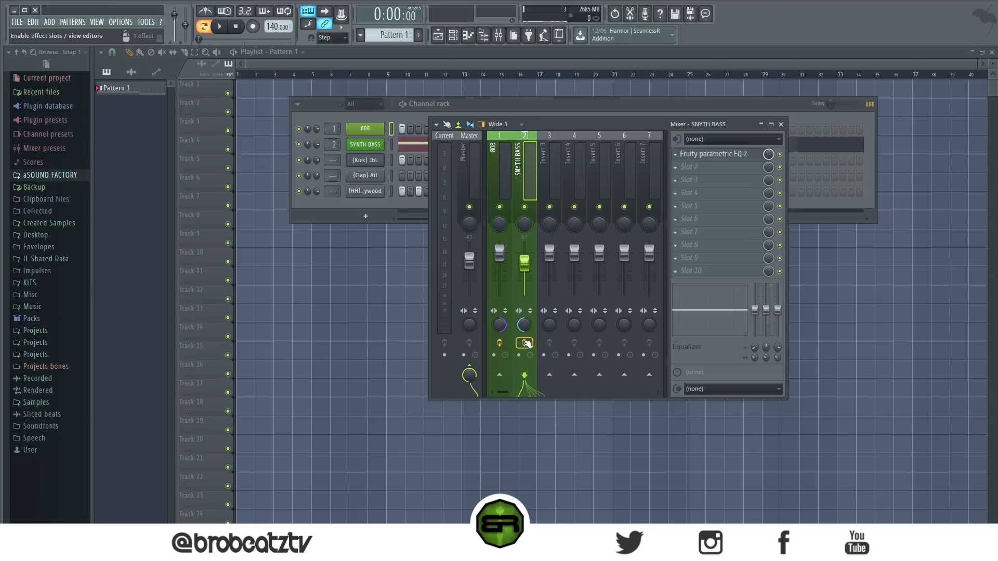
pyautogui.rightClick(520, 331)
pyautogui.press('Escape')
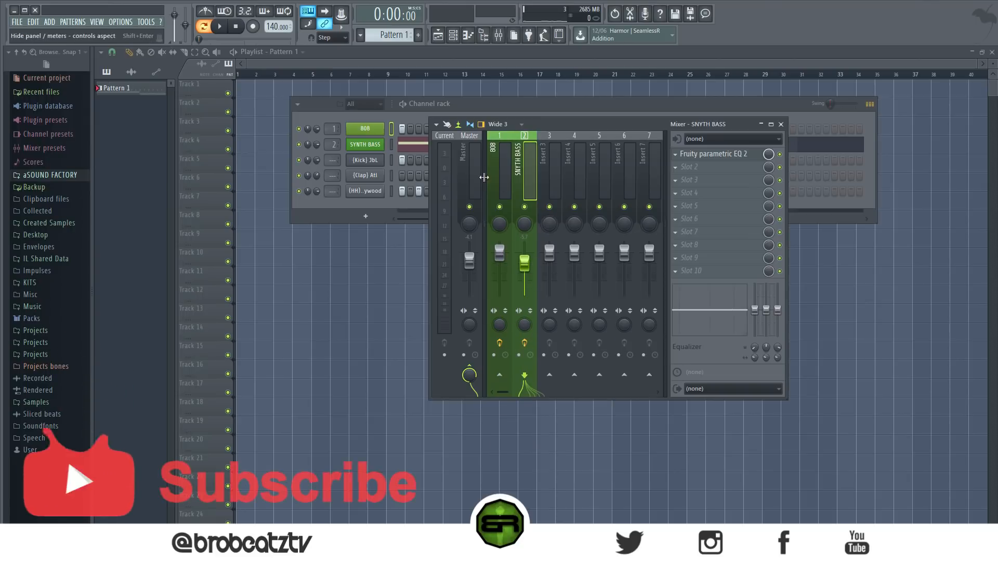
# Close the mixer and open the SYNTH BASS channel's notes in the piano roll, leaving the playlist empty.
pyautogui.press('F12')
pyautogui.click(462, 94)
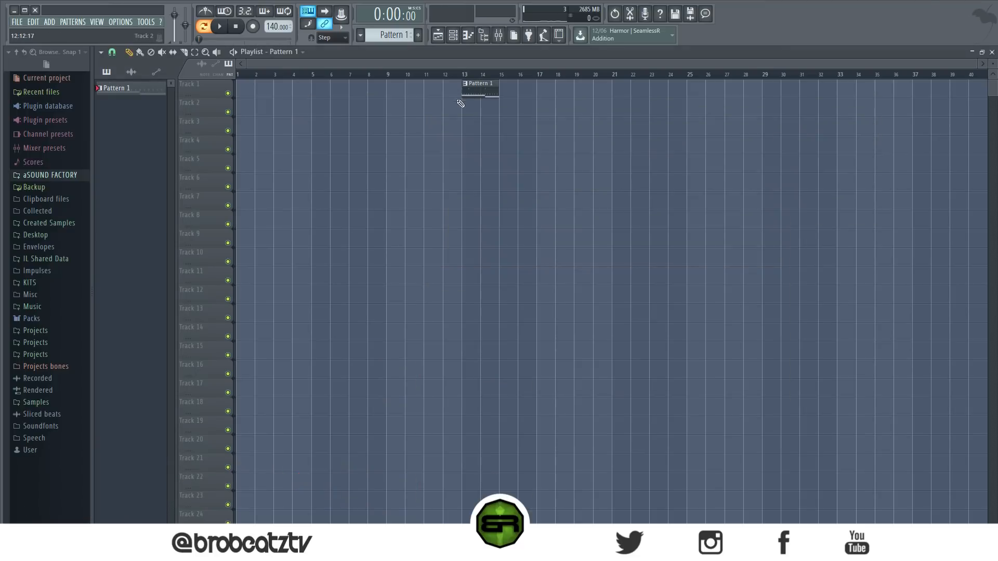
pyautogui.rightClick(467, 88)
pyautogui.press('F6')
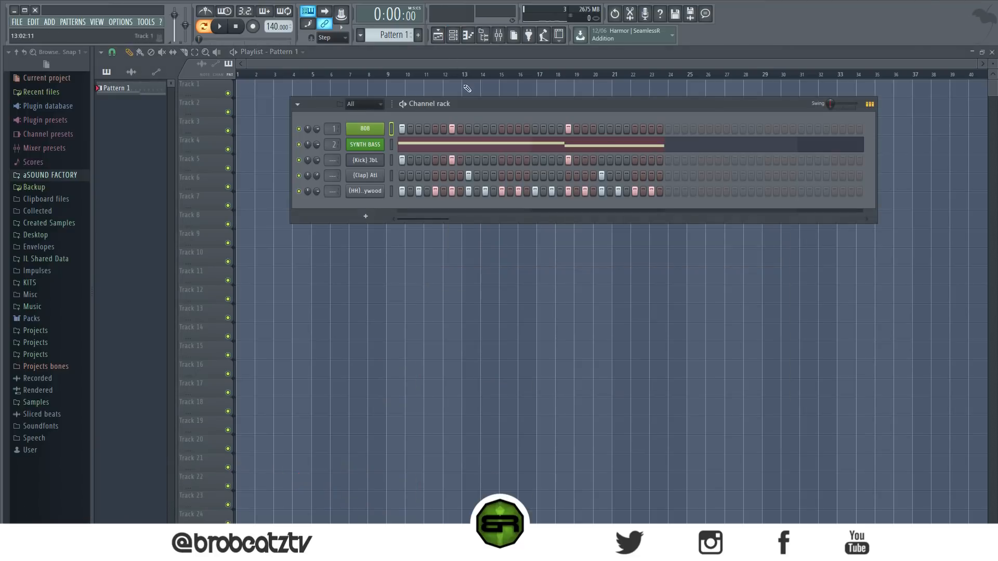
pyautogui.click(438, 146)
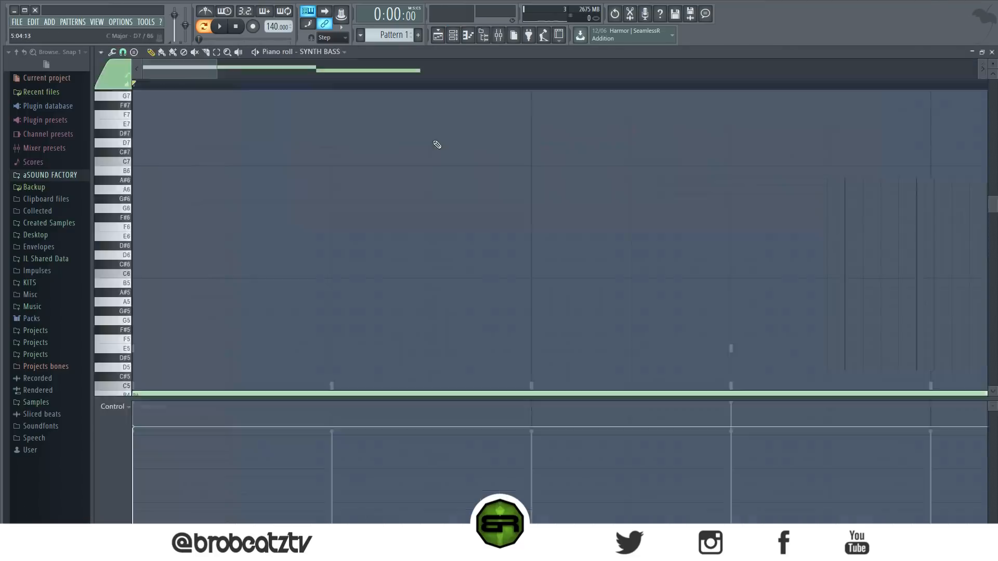
# Transpose all SYNTH BASS notes up two octaves, to B6 and A#6.
pyautogui.hotkey('ctrl', 'a')
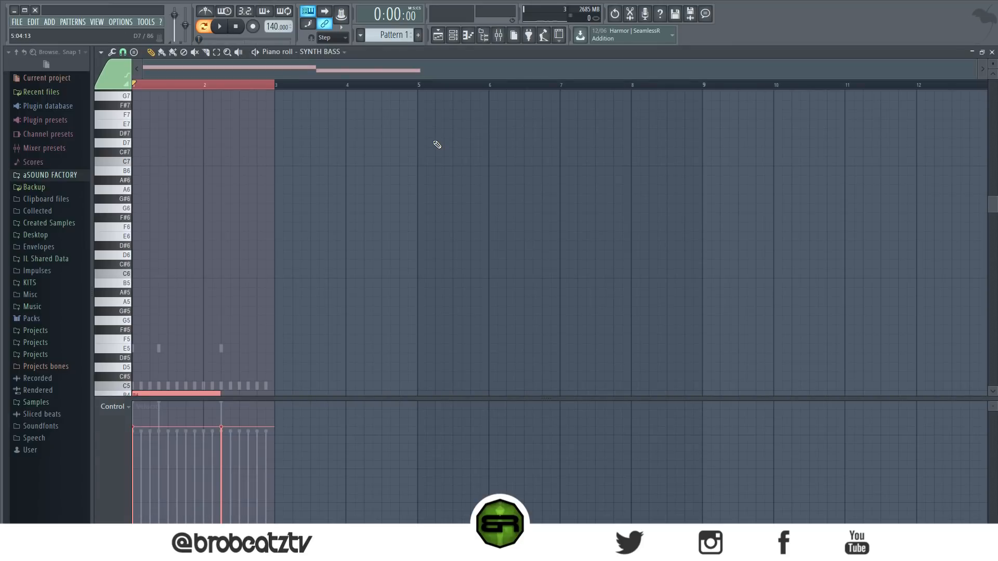
pyautogui.hotkey('ctrl', 'Up')
pyautogui.hotkey('ctrl', 'Up')
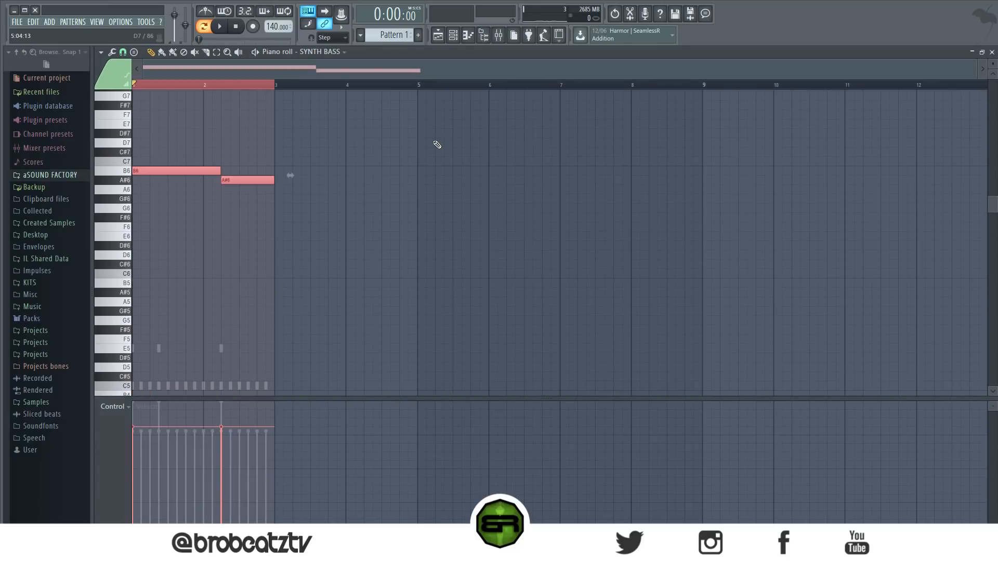
# Play the transposed synth bass and reset the SNYTH BASS mixer track's volume to its default.
pyautogui.scroll(2, 452, 220)
pyautogui.press('space')
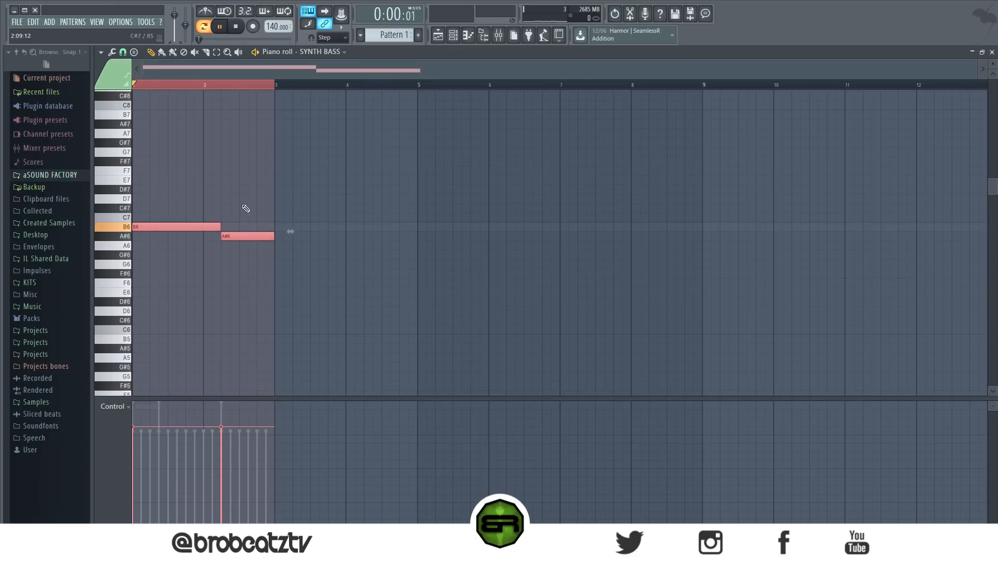
pyautogui.click(500, 37)
pyautogui.moveTo(525, 262); pyautogui.dragTo(525, 242)
pyautogui.rightClick(524, 244)
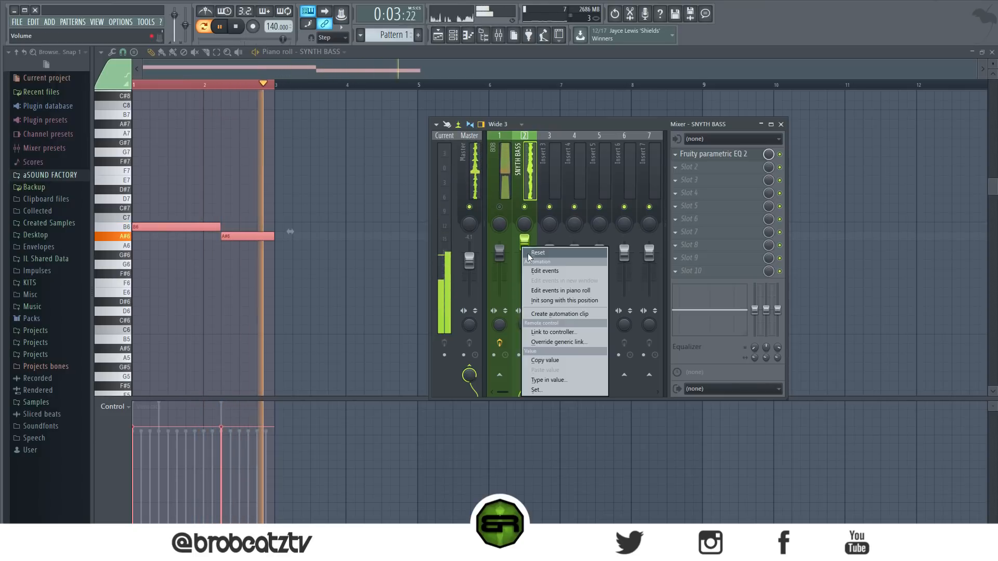
pyautogui.click(526, 252)
pyautogui.press('space')
pyautogui.press('F9')
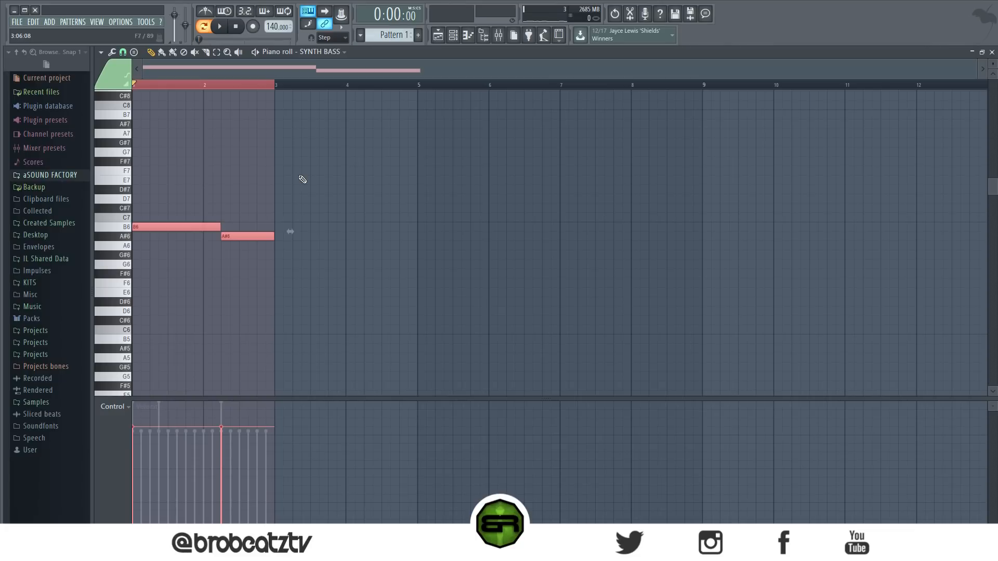
# Merge the 808 track's stereo separation, widen the SNYTH BASS track slightly, and listen to the result.
pyautogui.click(498, 35)
pyautogui.click(505, 177)
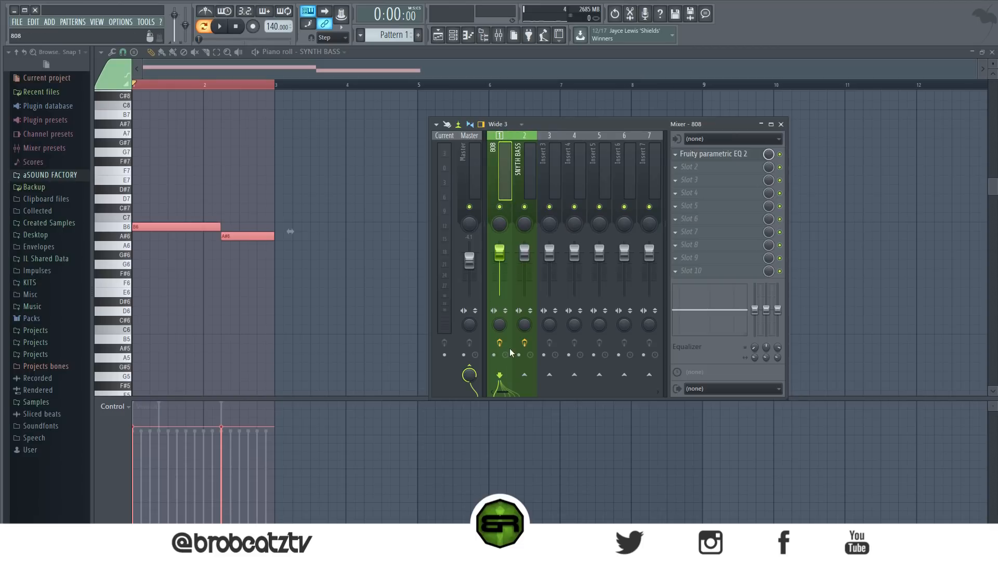
pyautogui.moveTo(498, 328); pyautogui.dragTo(524, 325)
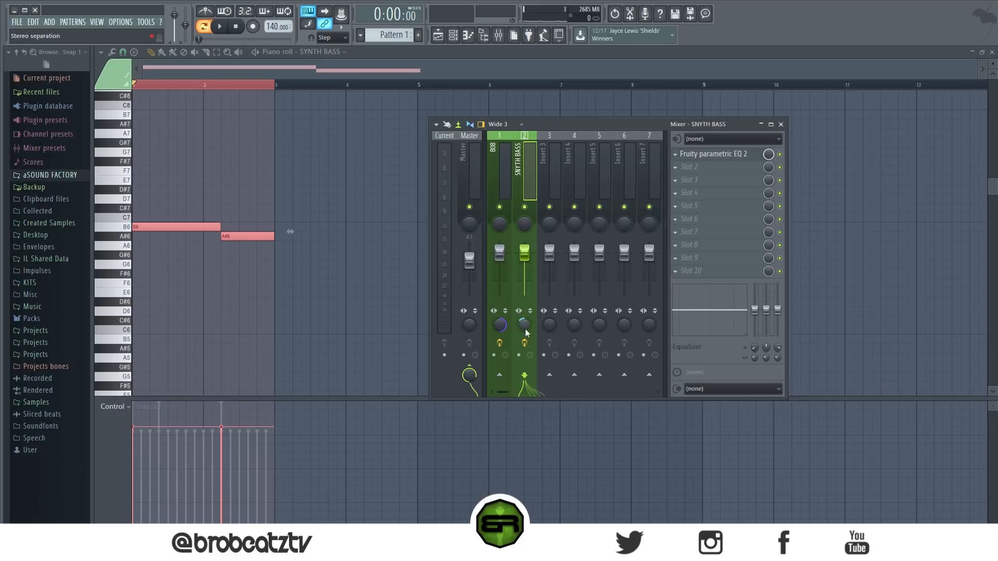
pyautogui.press('space')
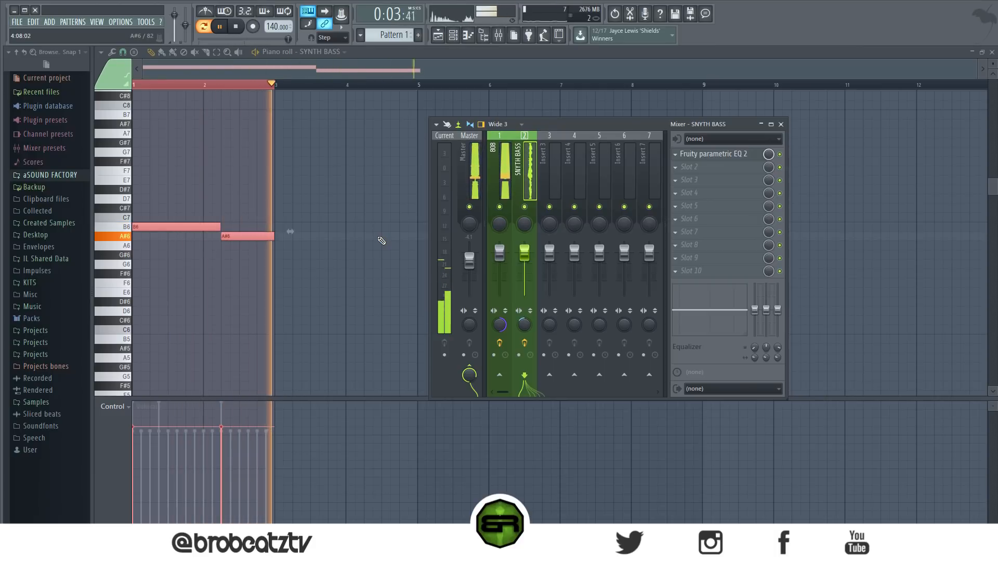
pyautogui.press('F9')
# Transpose the SYNTH BASS notes down one octave to B5 and A#5 and lower the SNYTH BASS mixer fader.
pyautogui.hotkey('ctrl', 'Down')
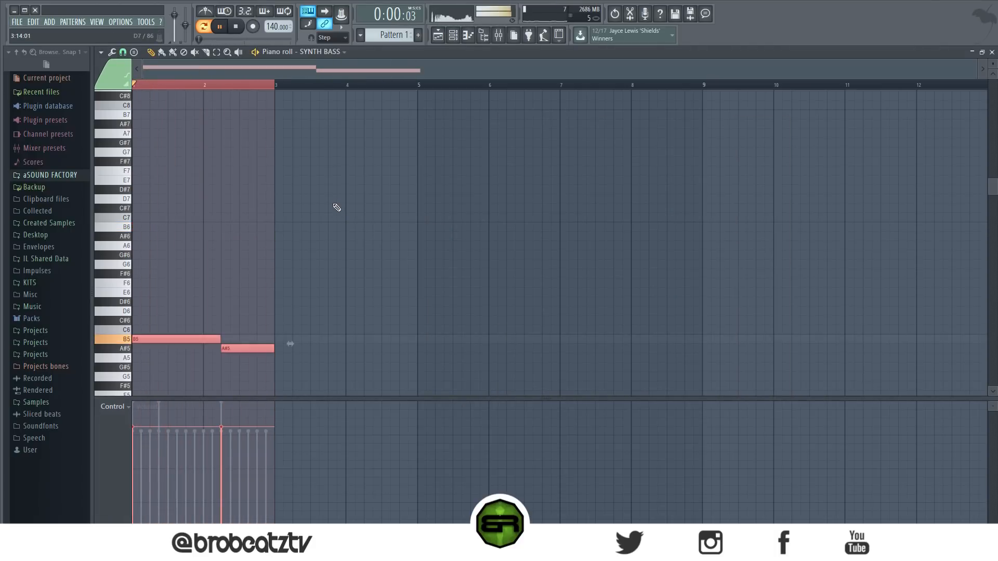
pyautogui.click(503, 45)
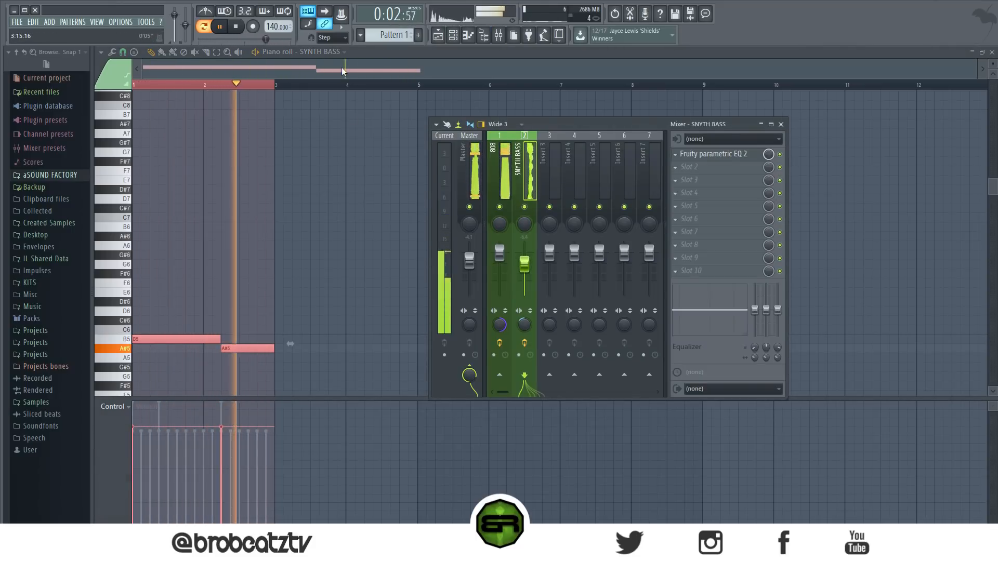
pyautogui.press('space')
pyautogui.press('F9')
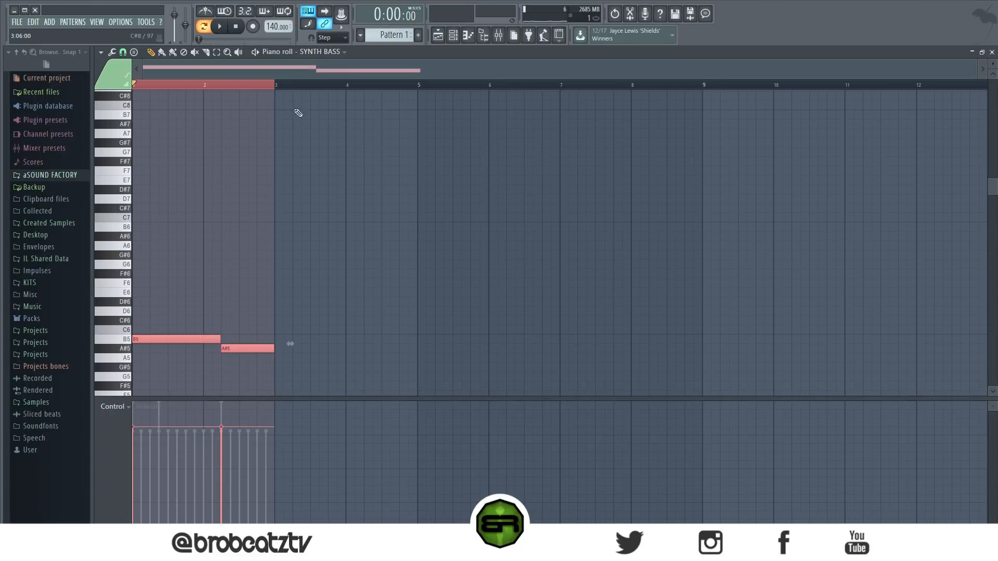
# Audition the SYNTH BASS notes one octave higher at B6 and A#6, and transpose them back down to a low octave.
pyautogui.hotkey('ctrl', 'd')
pyautogui.hotkey('ctrl', 'a')
pyautogui.hotkey('ctrl', 'Up')
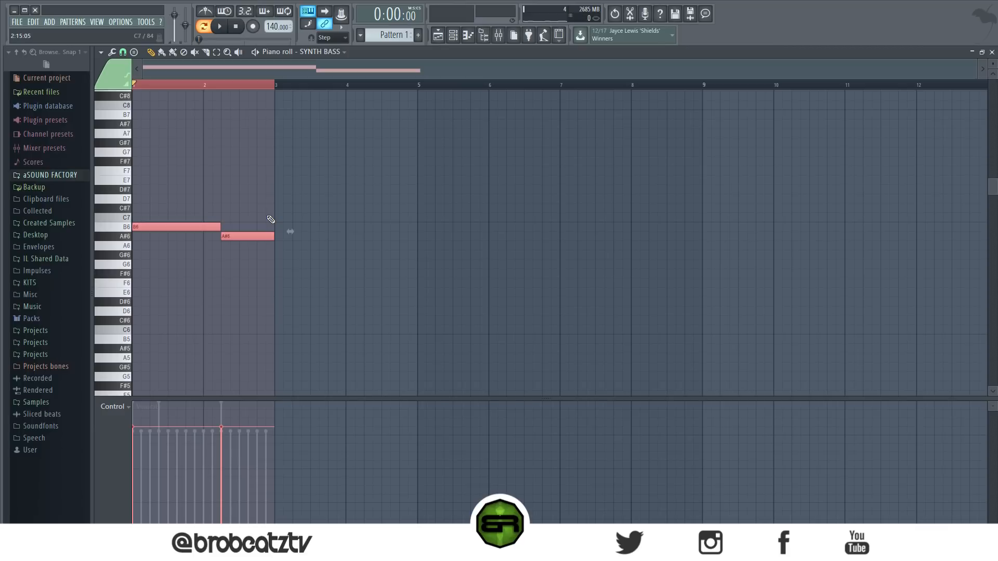
pyautogui.hotkey('ctrl', 'd')
pyautogui.press('space')
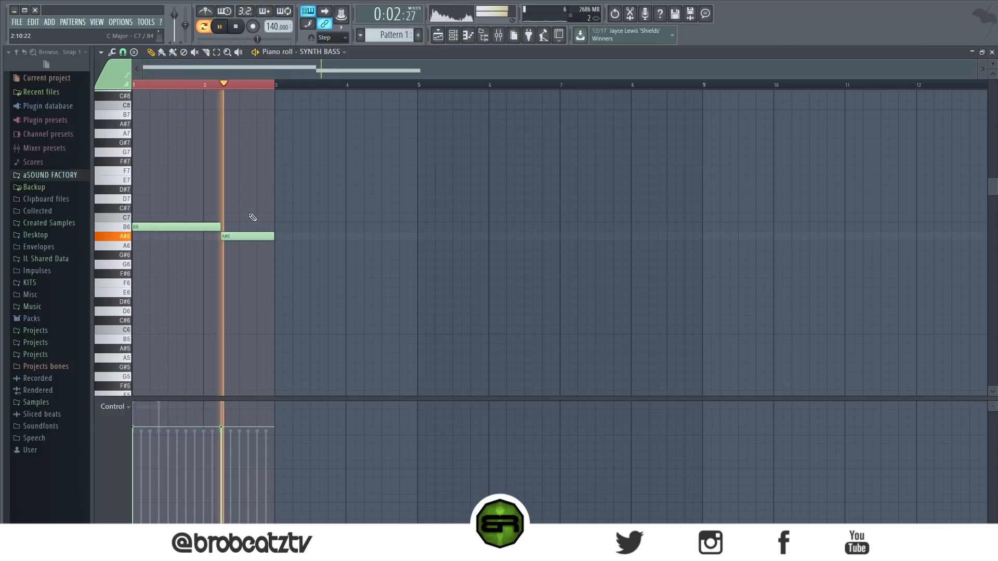
pyautogui.press('space')
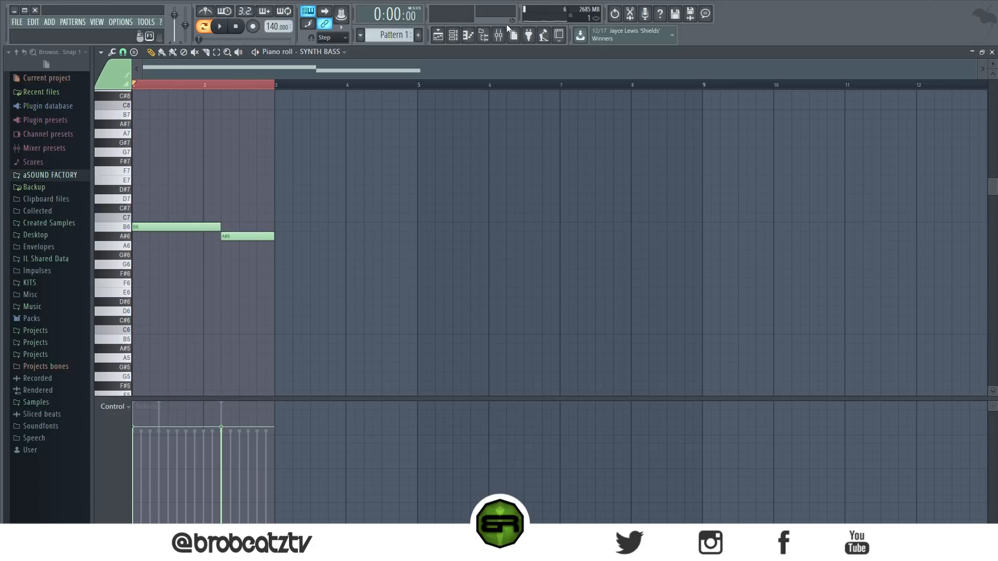
pyautogui.hotkey('ctrl', 'a')
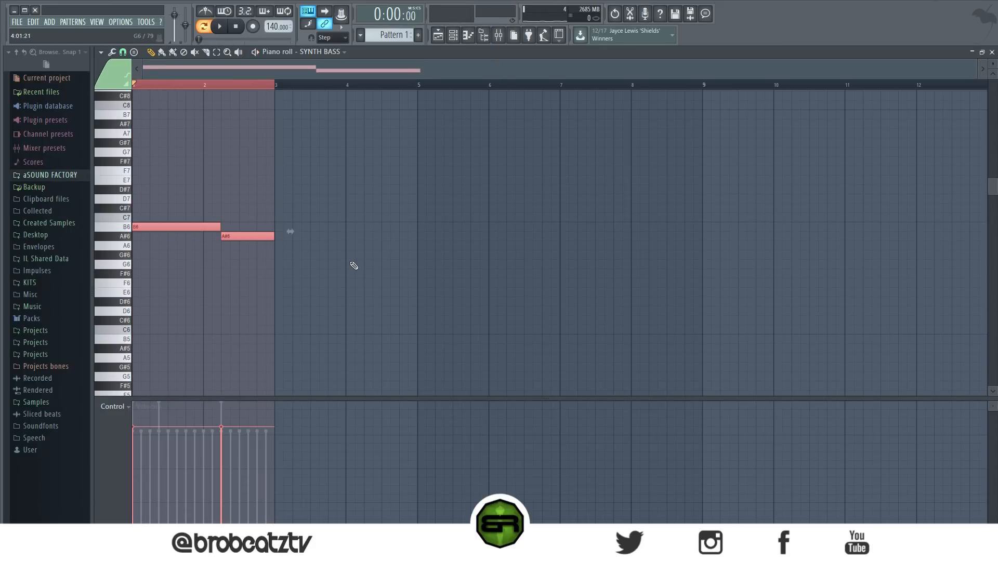
pyautogui.press('Delete')
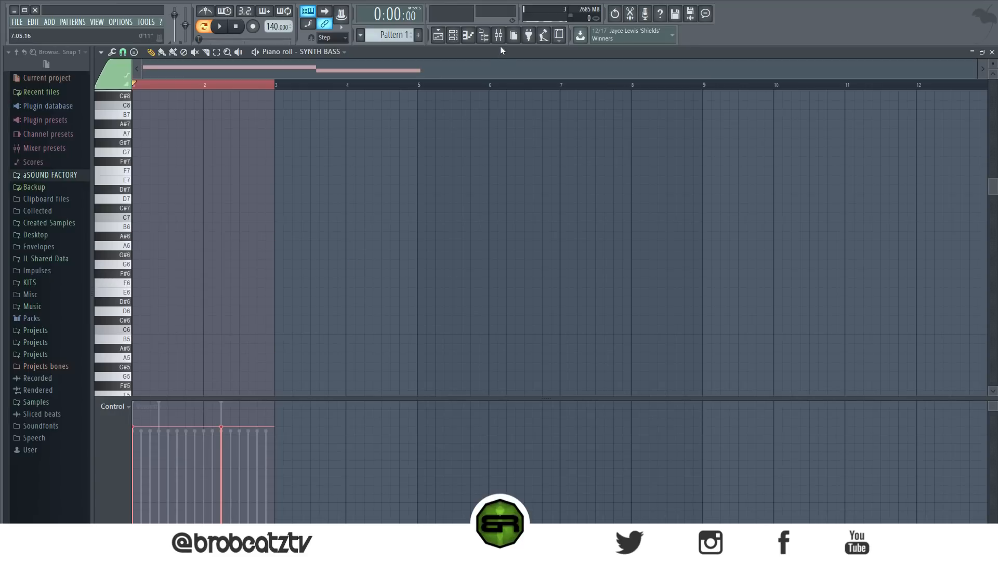
# Open Fruity parametric EQ 2 on the SNYTH BASS mixer track, try small moves on the middle bands, and fully cut band 1's low shelf.
pyautogui.press('F9')
pyautogui.moveTo(566, 130); pyautogui.dragTo(475, 142)
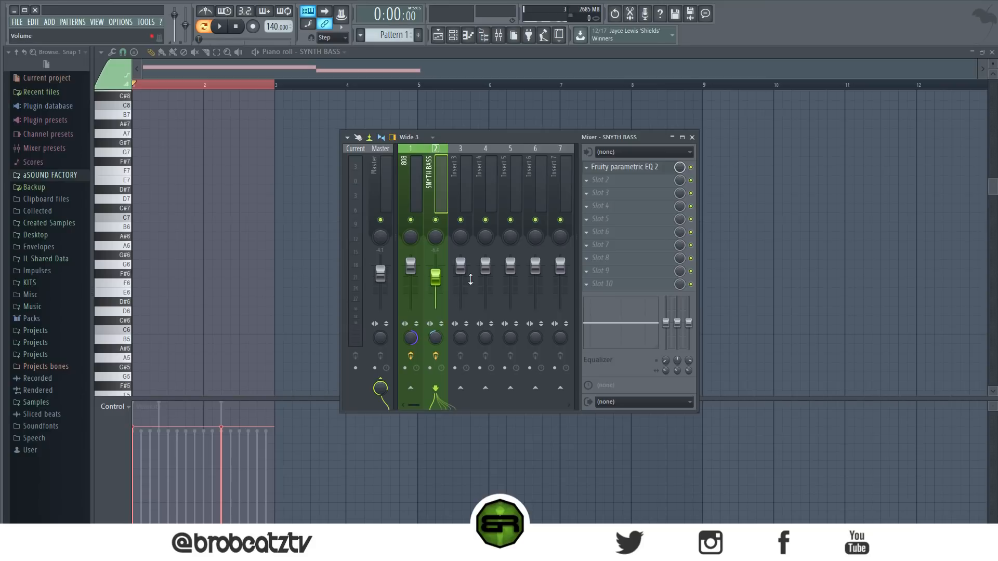
pyautogui.click(609, 167)
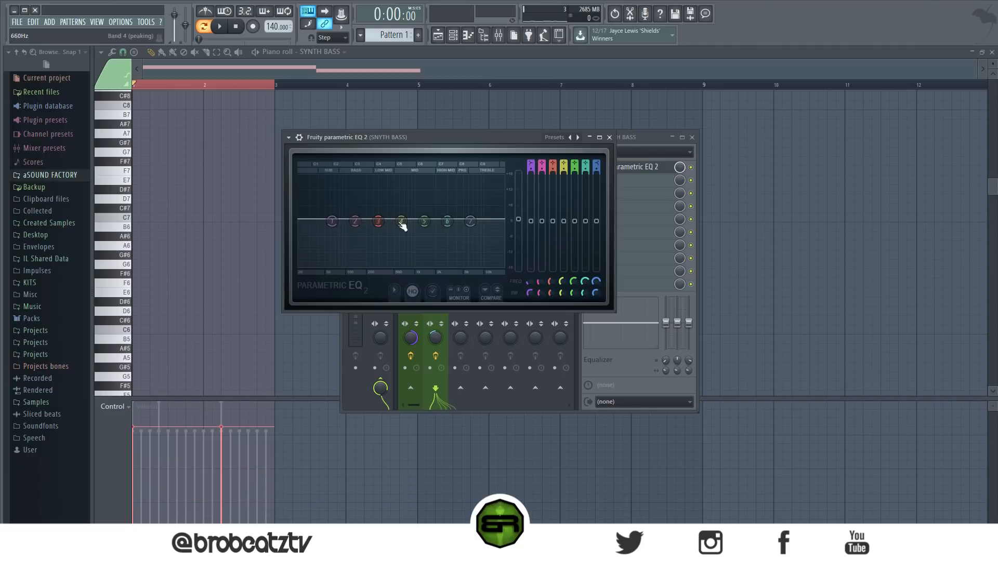
pyautogui.moveTo(378, 222); pyautogui.dragTo(378, 204)
pyautogui.moveTo(375, 213); pyautogui.dragTo(375, 224)
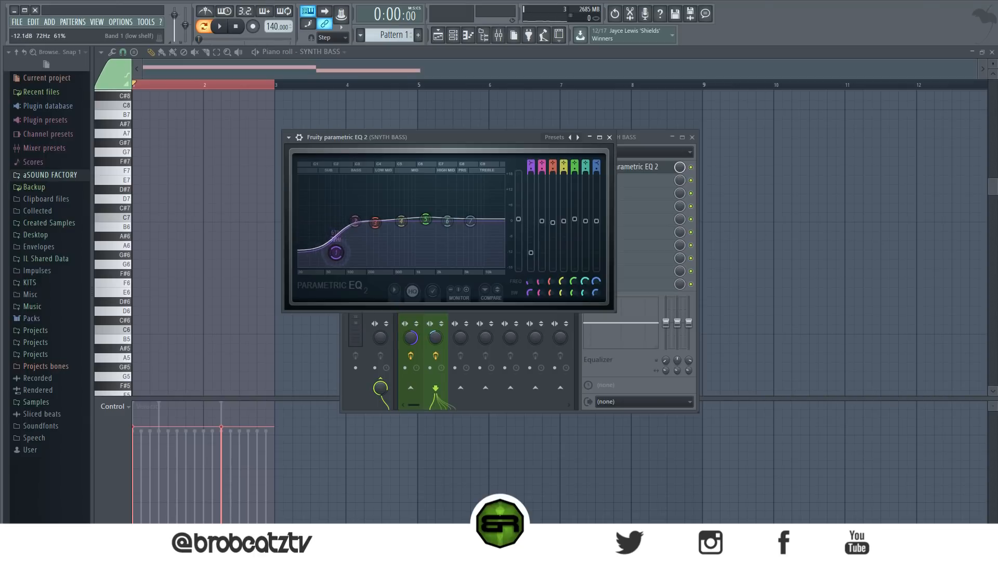
pyautogui.moveTo(342, 267)
pyautogui.mouseDown()
pyautogui.moveTo(303, 268)
pyautogui.moveTo(356, 267)
pyautogui.moveTo(331, 268)
pyautogui.mouseUp()
pyautogui.click(639, 139)
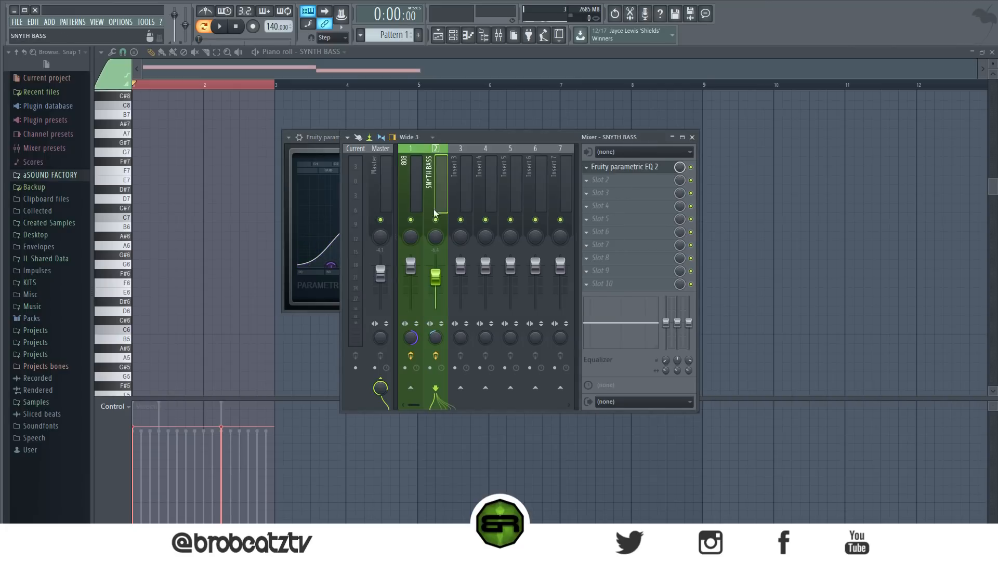
# Enlarge the SNYTH BASS track's EQ and reset bands 3 and 5 to flat.
pyautogui.click(622, 169)
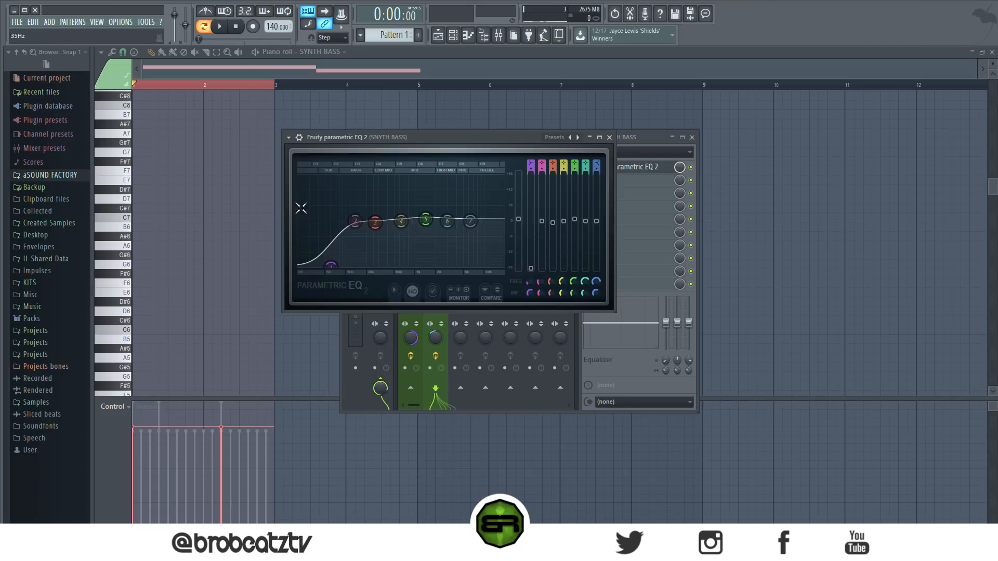
pyautogui.moveTo(617, 312); pyautogui.dragTo(794, 416)
pyautogui.moveTo(541, 136); pyautogui.dragTo(451, 109)
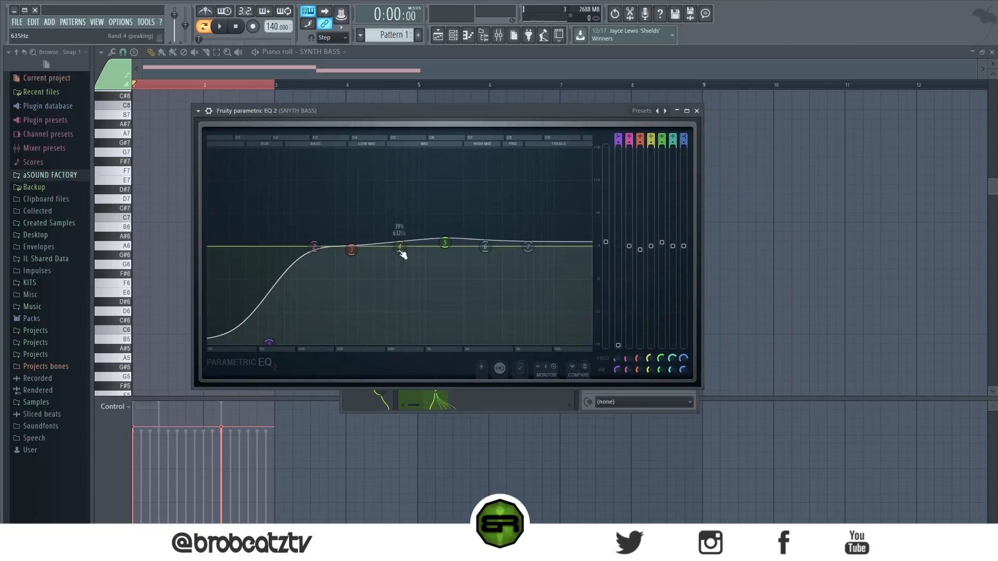
pyautogui.rightClick(354, 252)
pyautogui.click(360, 257)
pyautogui.rightClick(445, 242)
pyautogui.click(450, 247)
pyautogui.rightClick(454, 250)
pyautogui.click(457, 255)
# Raise the frequency of band 1's low cut on the SNYTH BASS EQ during playback and set its order to Steep 6.
pyautogui.moveTo(269, 343); pyautogui.dragTo(319, 345)
pyautogui.press('space')
pyautogui.rightClick(318, 345)
pyautogui.click(367, 393)
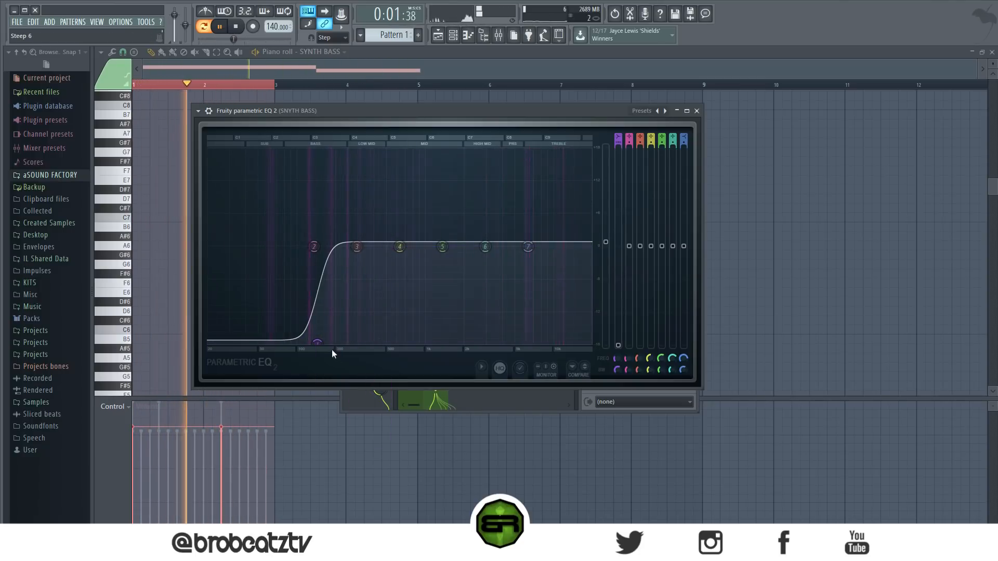
# Dip bands 2 and 3 slightly on the SNYTH BASS EQ, move band 1 to about 109 Hz, and listen to the result.
pyautogui.moveTo(314, 247); pyautogui.dragTo(378, 251)
pyautogui.press('space')
pyautogui.moveTo(327, 347); pyautogui.dragTo(301, 341)
pyautogui.press('space')
pyautogui.press('space')
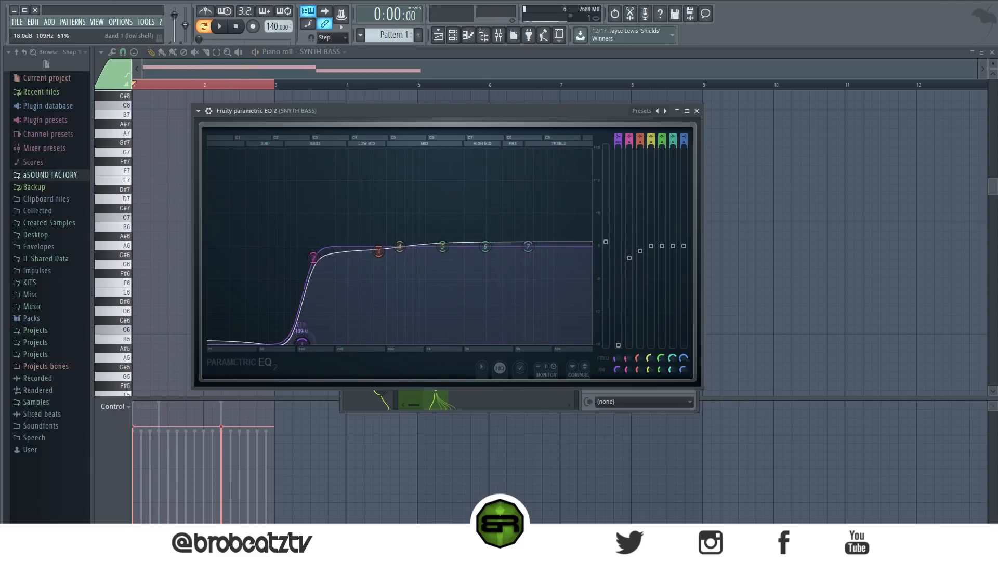
# Boost band 3 on the SNYTH BASS EQ into a low-mid peak and check band 1's cutoff during playback.
pyautogui.moveTo(379, 252); pyautogui.dragTo(380, 217)
pyautogui.press('space')
pyautogui.moveTo(302, 344)
pyautogui.mouseDown()
pyautogui.moveTo(316, 343)
pyautogui.moveTo(304, 344)
pyautogui.mouseUp()
pyautogui.press('space')
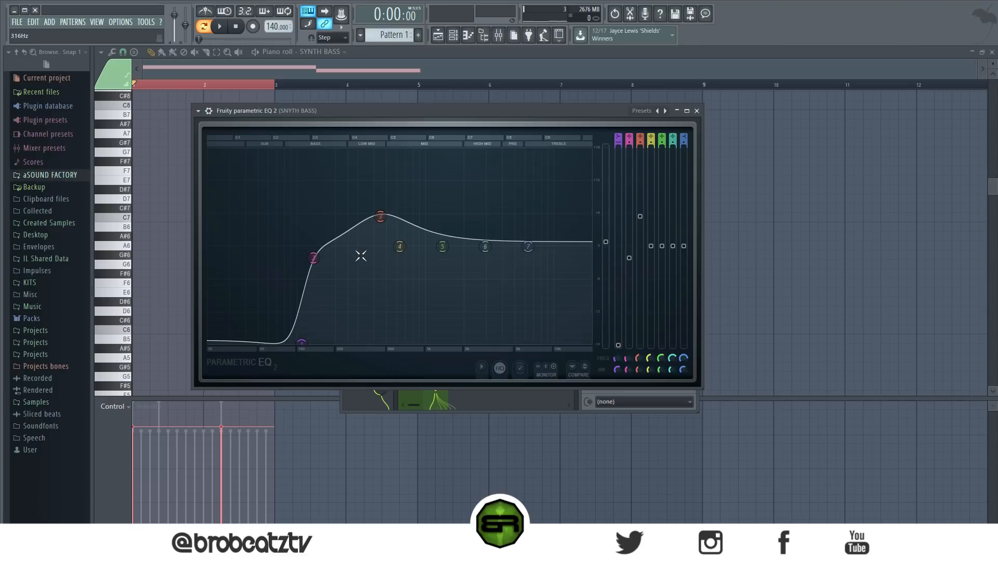
# Open the 808 mixer track's Fruity parametric EQ 2, enlarge it, and place it below the SNYTH BASS EQ to compare both during playback.
pyautogui.click(453, 35)
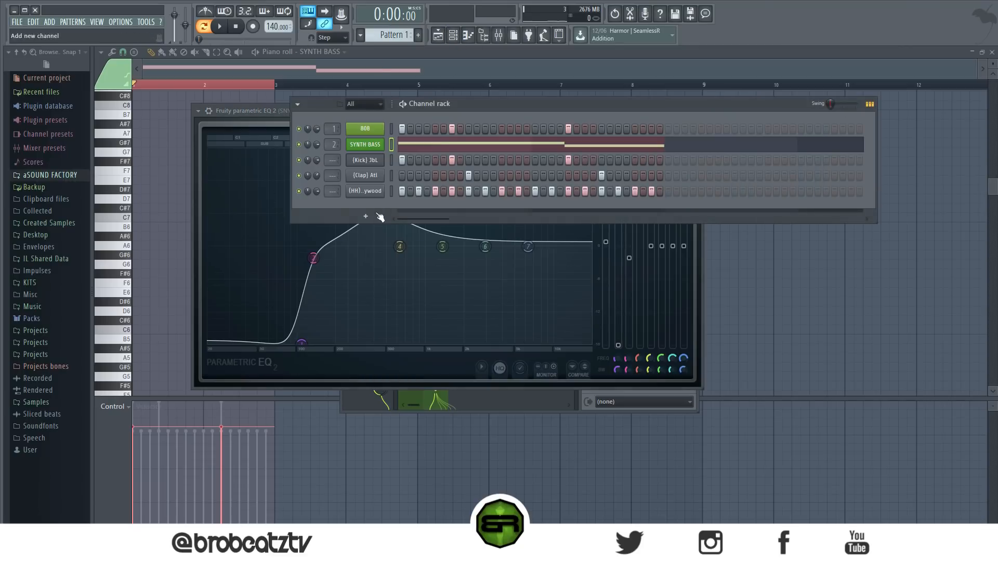
pyautogui.click(500, 36)
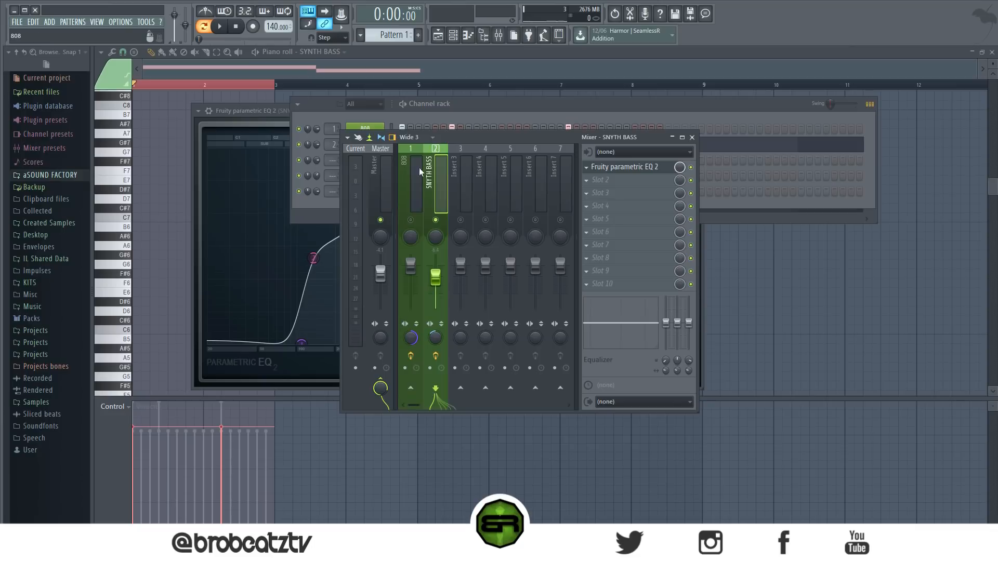
pyautogui.click(419, 168)
pyautogui.click(654, 172)
pyautogui.moveTo(695, 394); pyautogui.dragTo(860, 490)
pyautogui.moveTo(275, 113); pyautogui.dragTo(226, 82)
pyautogui.press('space')
pyautogui.click(670, 228)
pyautogui.moveTo(515, 223); pyautogui.dragTo(297, 274)
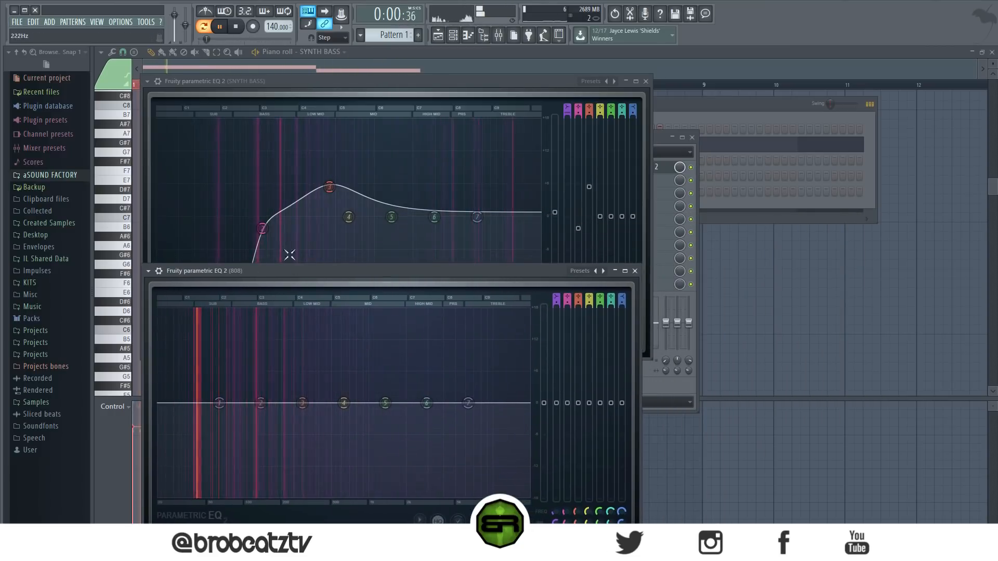
# Set the 808 EQ's band 7 to Steep 8, cut it fully at about 174 Hz, and raise band 2 slightly.
pyautogui.rightClick(468, 403)
pyautogui.moveTo(486, 436)
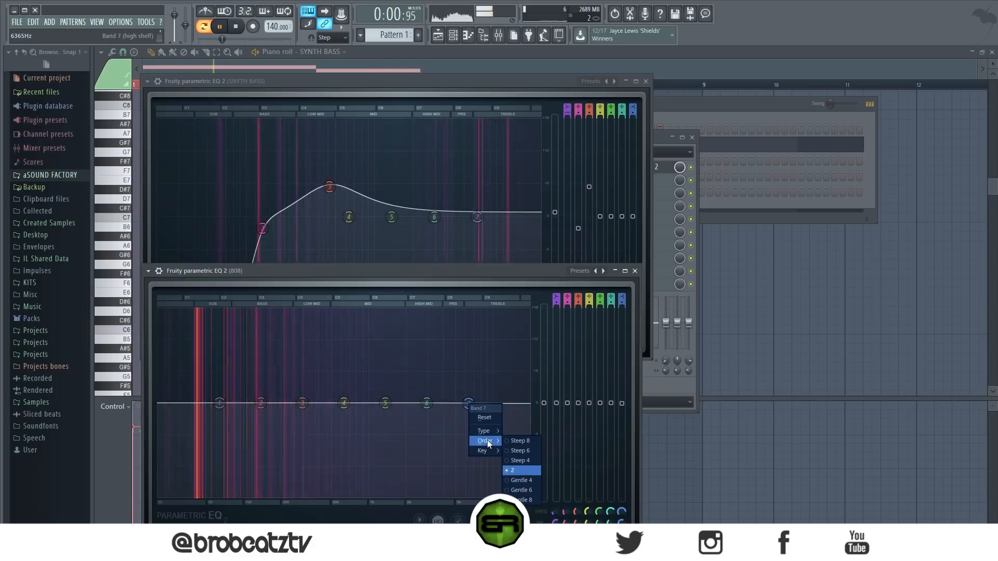
pyautogui.click(515, 441)
pyautogui.moveTo(468, 403); pyautogui.dragTo(280, 497)
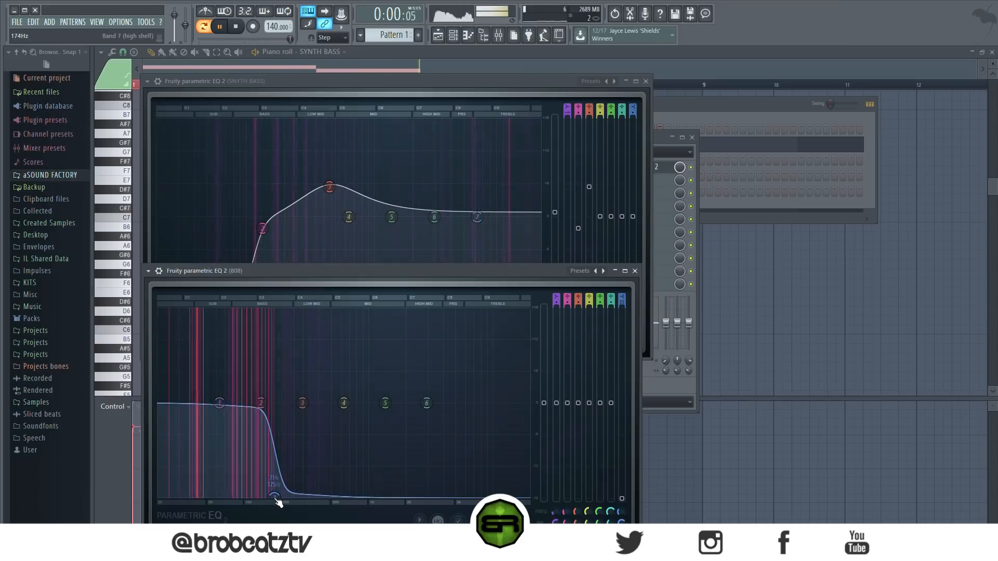
pyautogui.moveTo(261, 403); pyautogui.dragTo(259, 411)
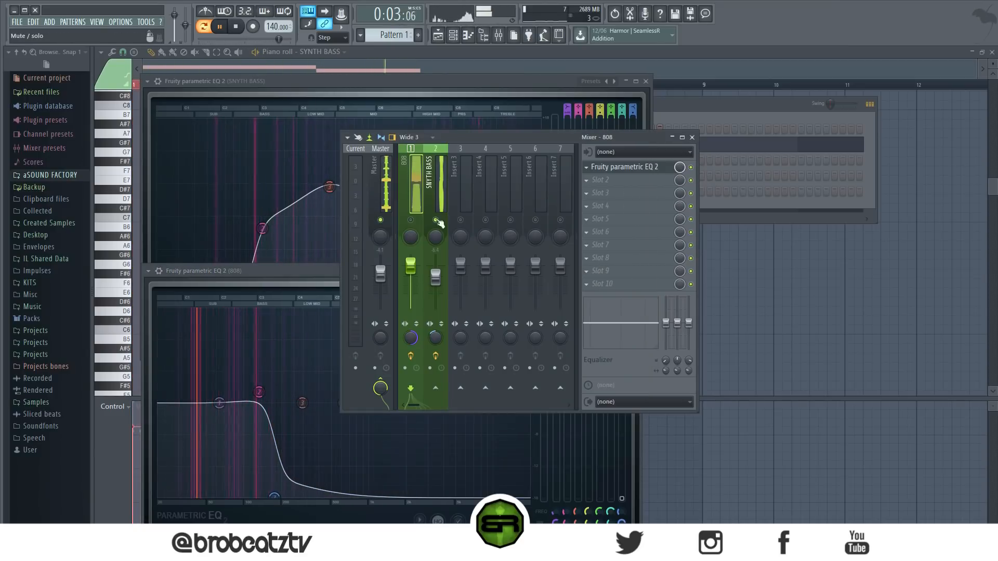
# Unmute the 808 mixer track, widen the SNYTH BASS track's stereo separation, and pull its volume fader far down.
pyautogui.click(411, 220)
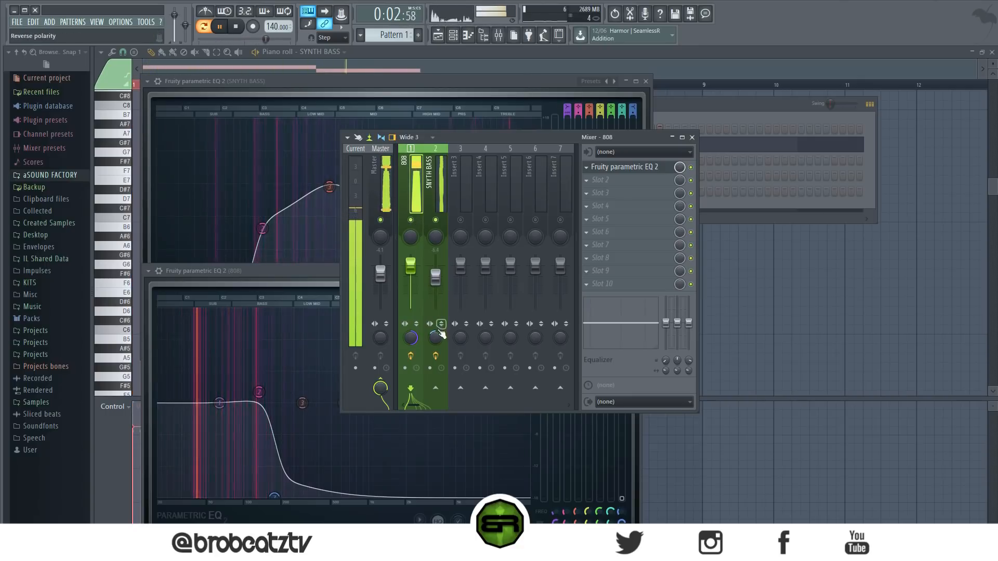
pyautogui.moveTo(437, 338); pyautogui.dragTo(437, 364)
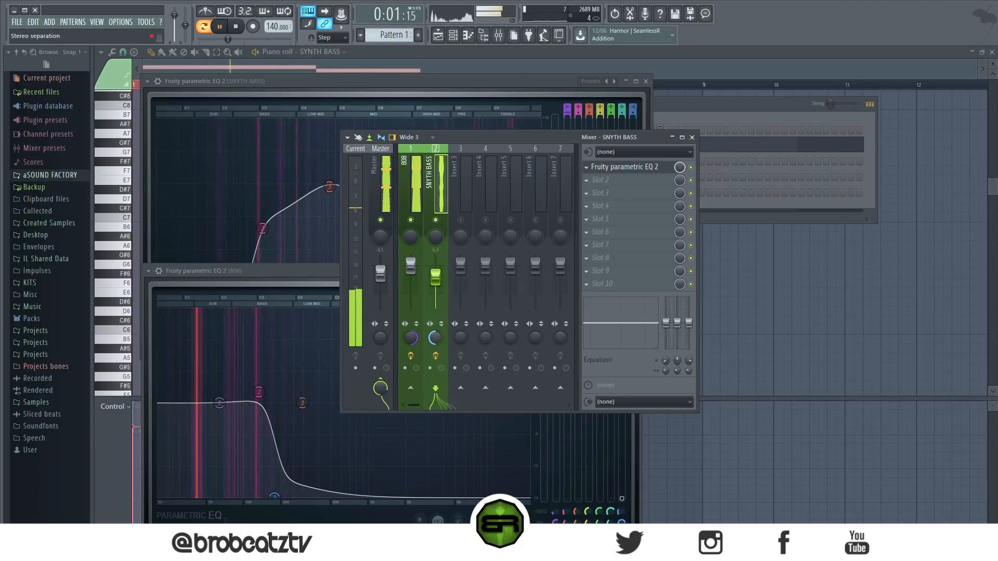
pyautogui.moveTo(436, 277); pyautogui.dragTo(436, 280)
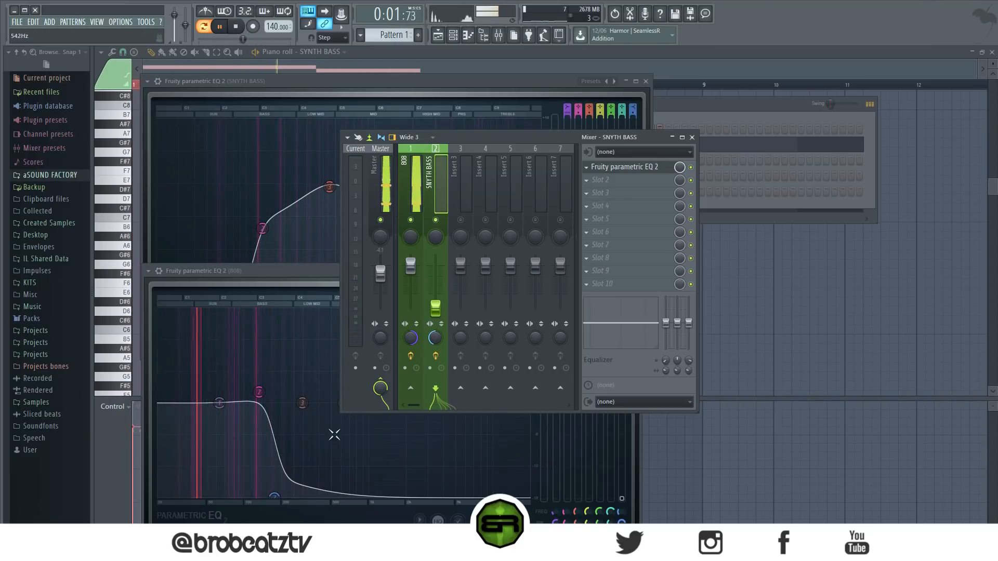
# Open up the 808 EQ by moving band 7 into the treble range, raise the SNYTH BASS fader again, and listen to both.
pyautogui.moveTo(299, 273); pyautogui.dragTo(713, 132)
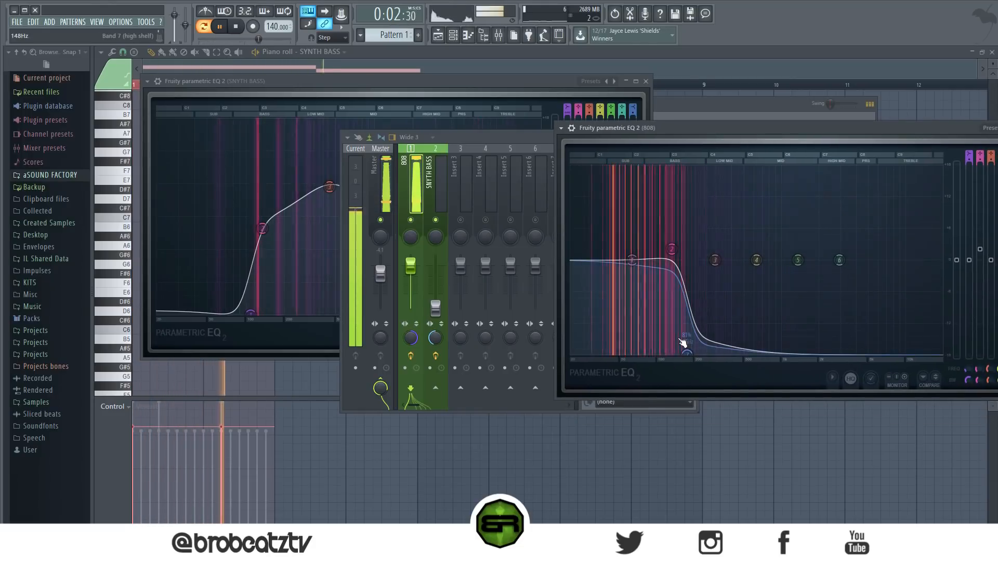
pyautogui.moveTo(682, 349); pyautogui.dragTo(916, 299)
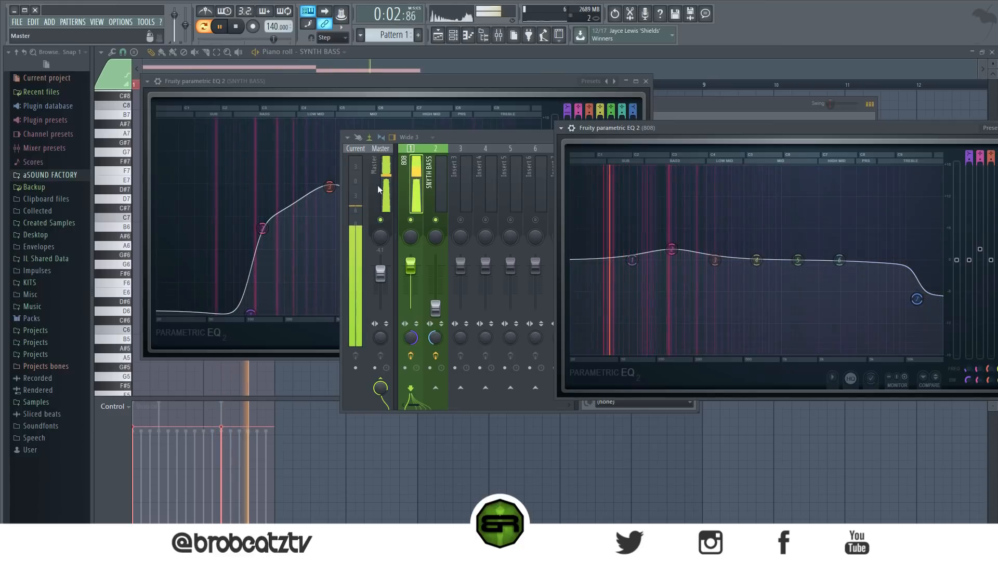
pyautogui.click(430, 181)
pyautogui.press('space')
pyautogui.moveTo(435, 307); pyautogui.dragTo(436, 279)
pyautogui.press('space')
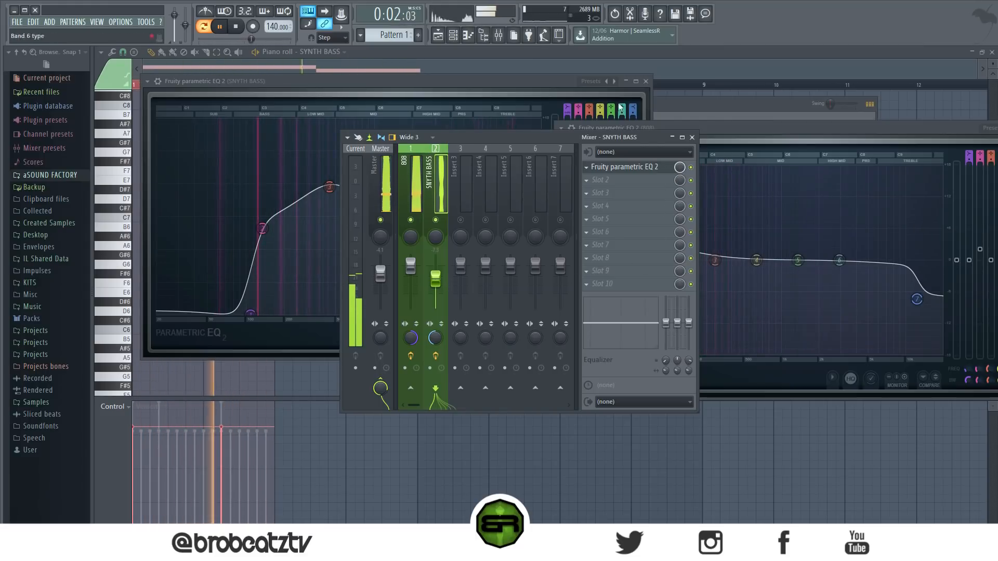
pyautogui.press('space')
# Cut the 808 EQ's band 7 fully at a low-mid frequency and move the mixer clear of the EQ.
pyautogui.moveTo(917, 299); pyautogui.dragTo(747, 353)
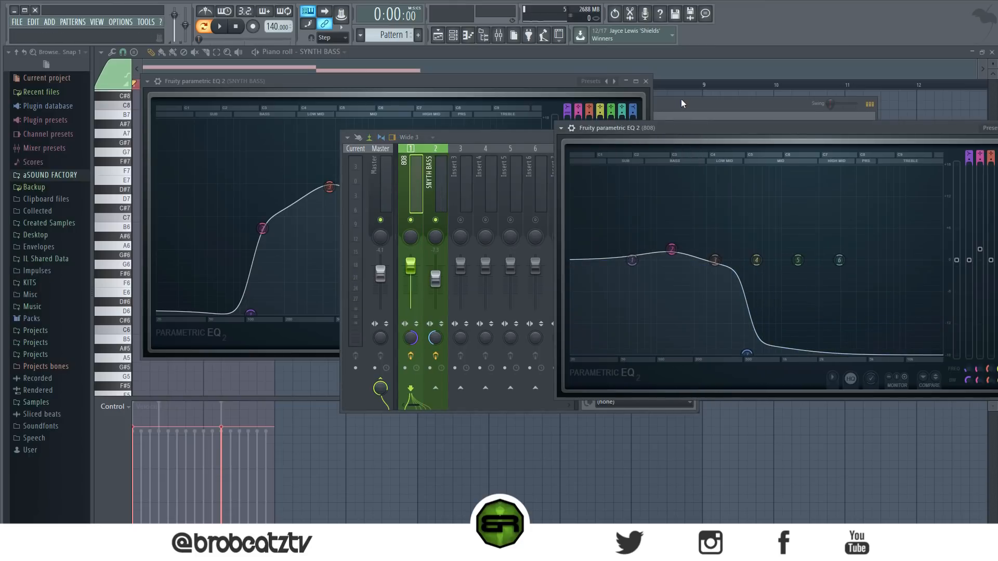
pyautogui.moveTo(461, 136); pyautogui.dragTo(354, 124)
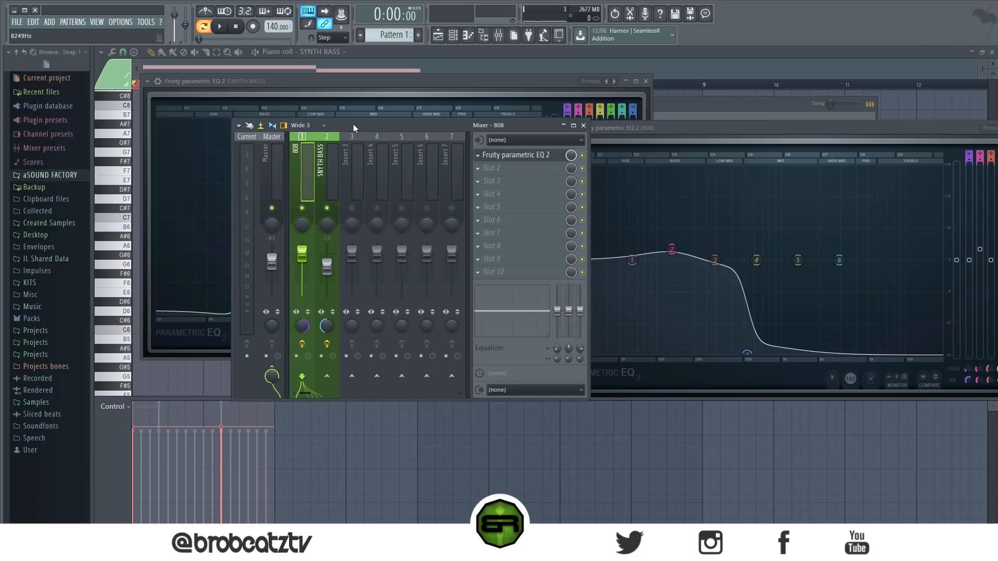
pyautogui.moveTo(519, 123); pyautogui.dragTo(482, 127)
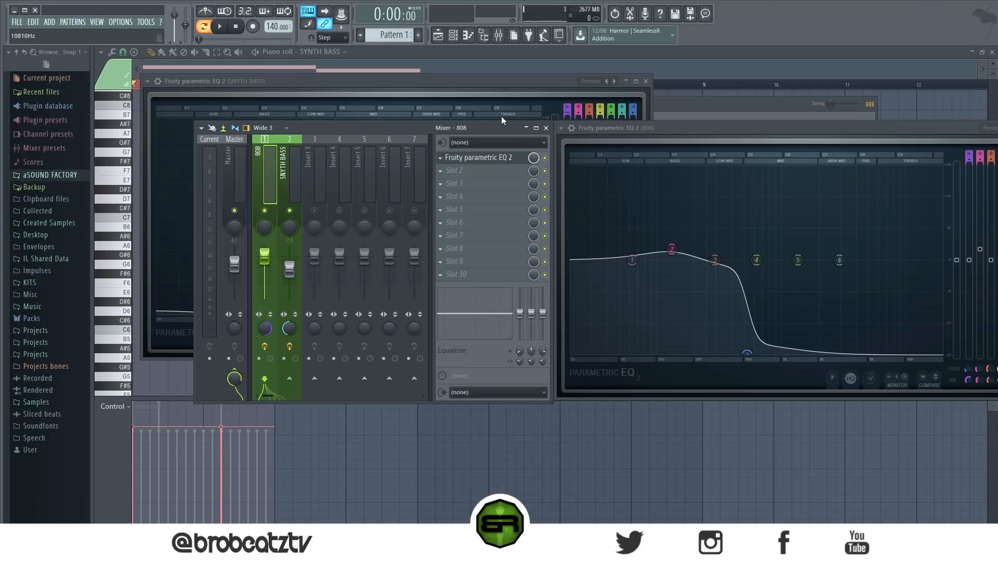
# Open the SYNTH BASS notes in the piano roll, transpose them up to B5 and A#5, and play the pattern.
pyautogui.press('F6')
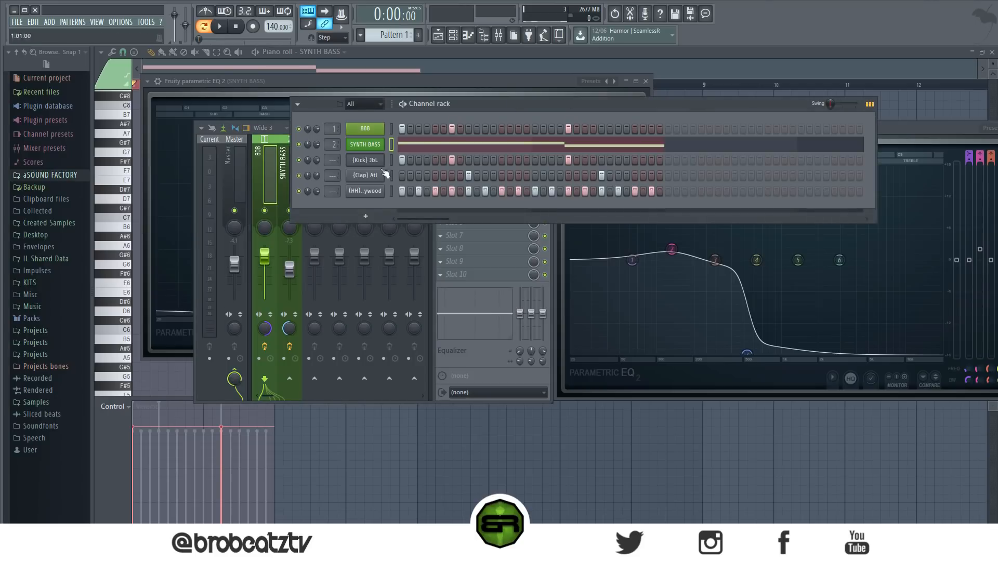
pyautogui.click(448, 150)
pyautogui.click(448, 150)
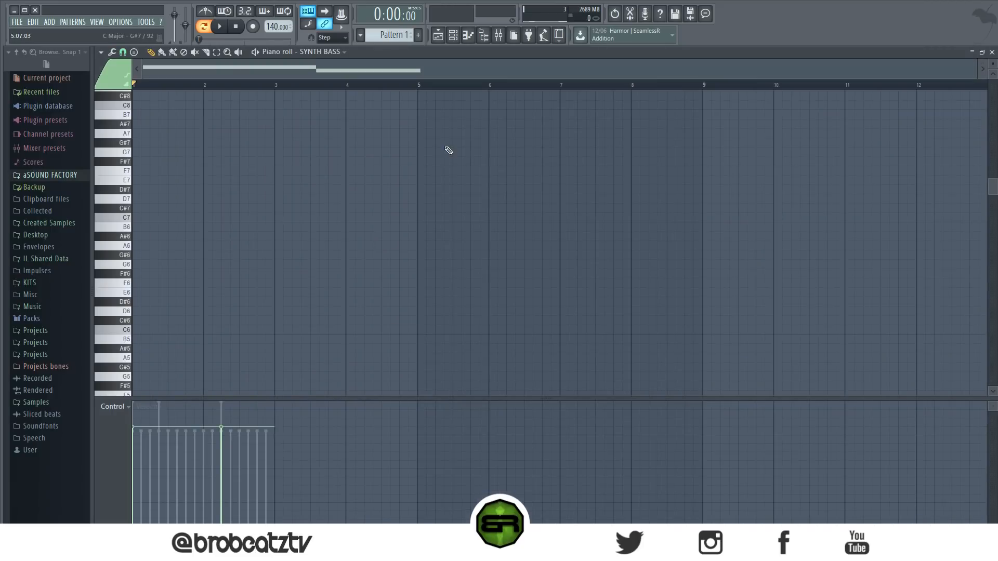
pyautogui.hotkey('ctrl', 'a')
pyautogui.press('space')
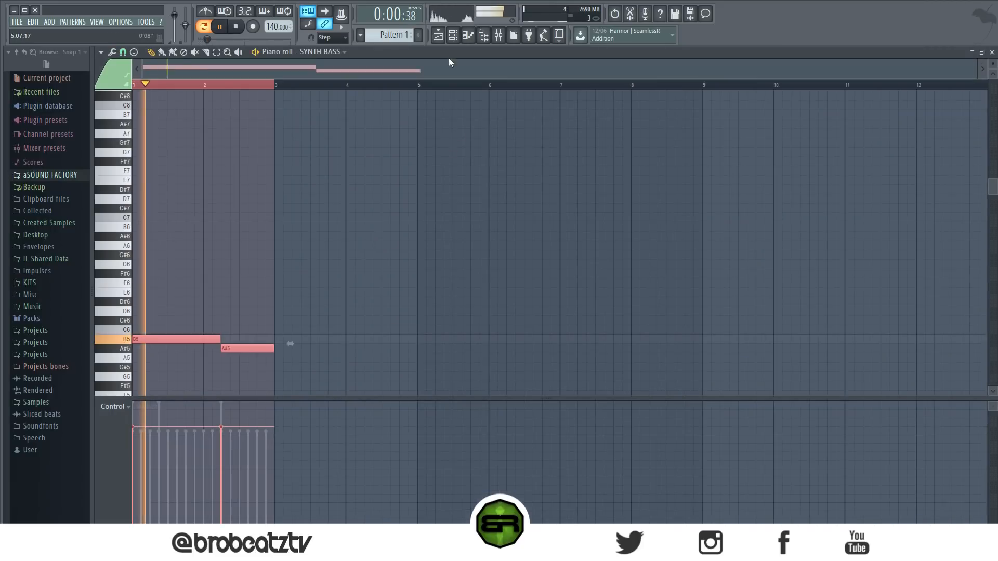
# Lower the SNYTH BASS track's volume slightly in the mixer while listening to it with the 808.
pyautogui.press('F9')
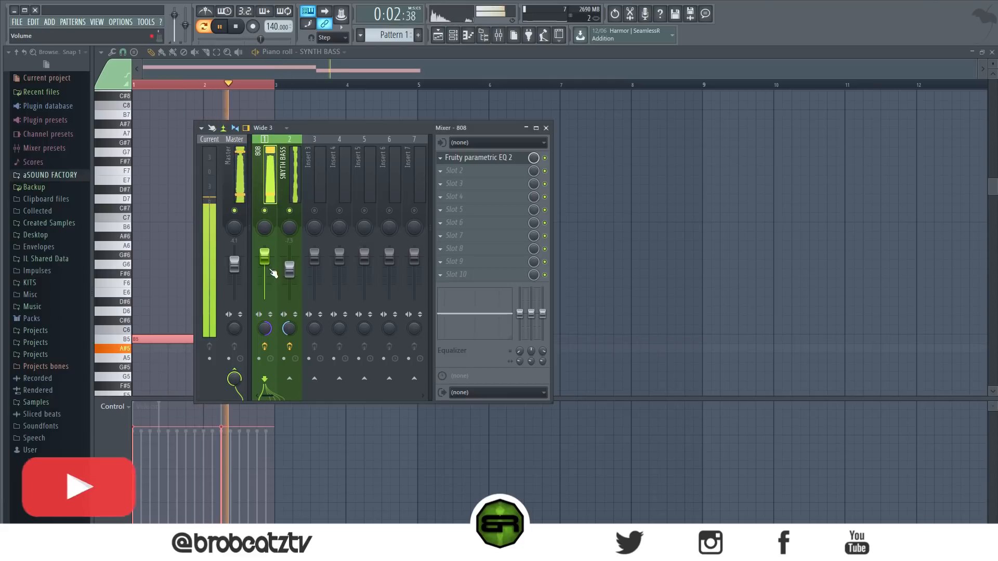
pyautogui.moveTo(289, 270); pyautogui.dragTo(289, 273)
pyautogui.press('space')
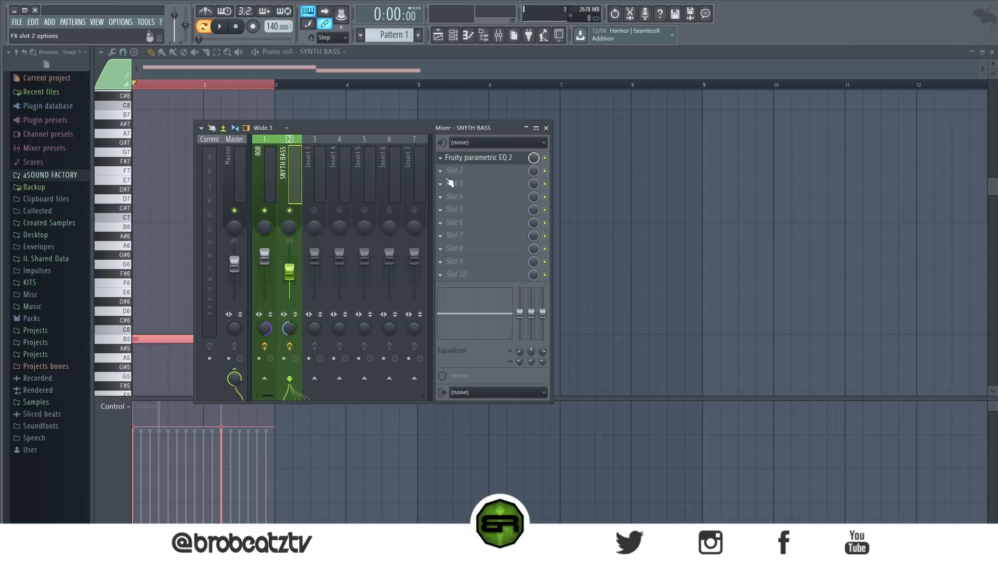
# Raise the frequency of band 1's low cut slightly on the SNYTH BASS EQ and move the EQ beside the mixer tracks.
pyautogui.click(467, 162)
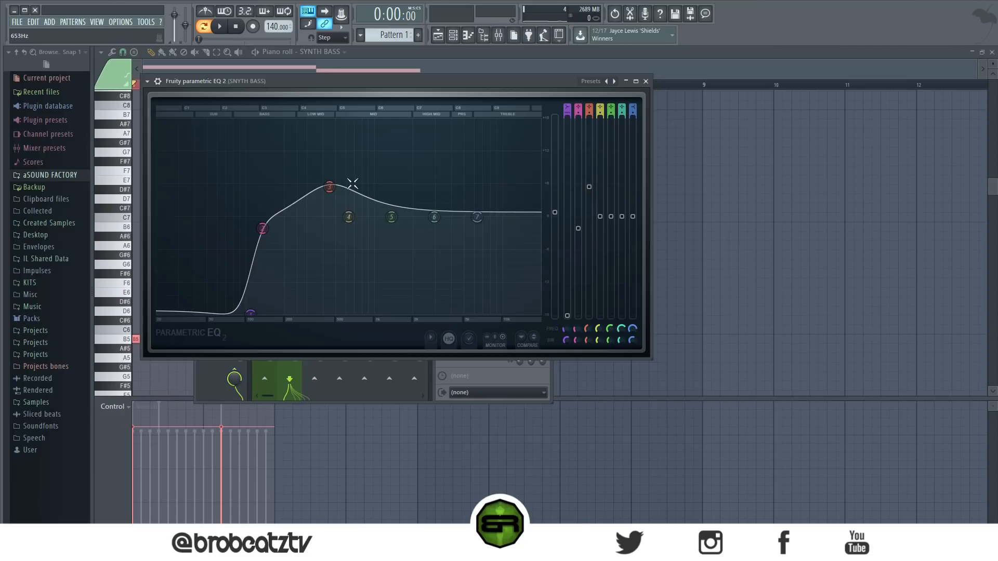
pyautogui.moveTo(250, 304); pyautogui.dragTo(257, 304)
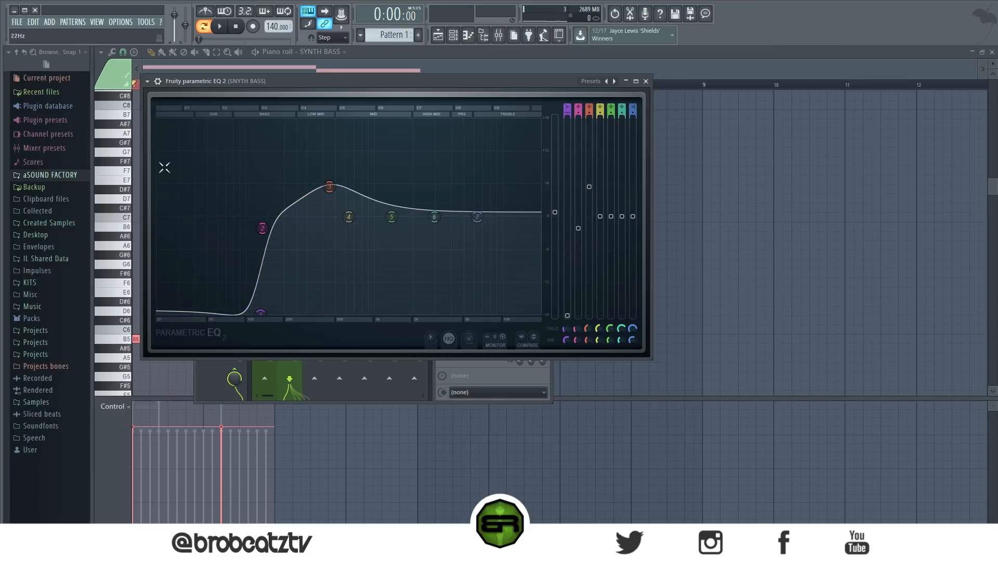
pyautogui.moveTo(383, 81); pyautogui.dragTo(632, 164)
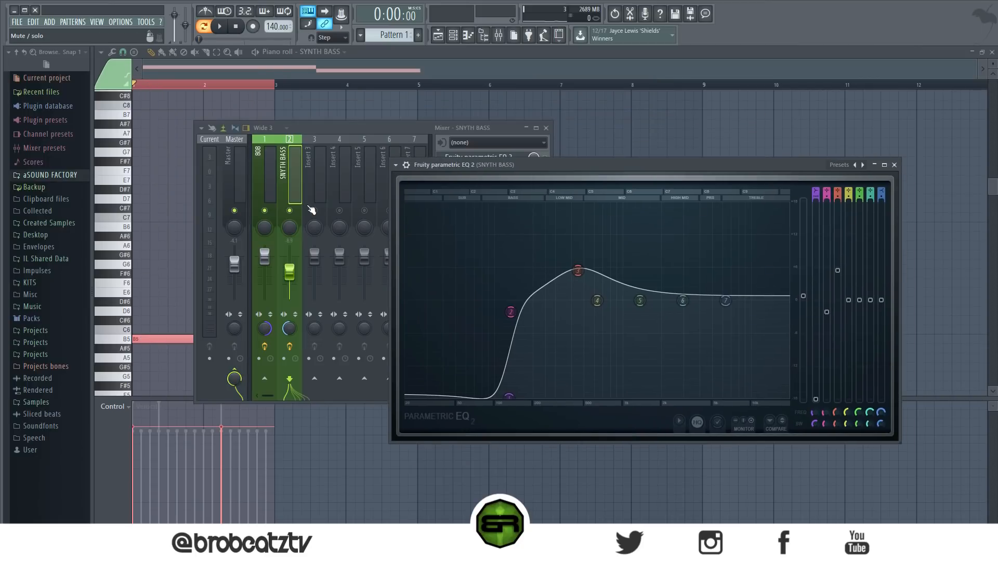